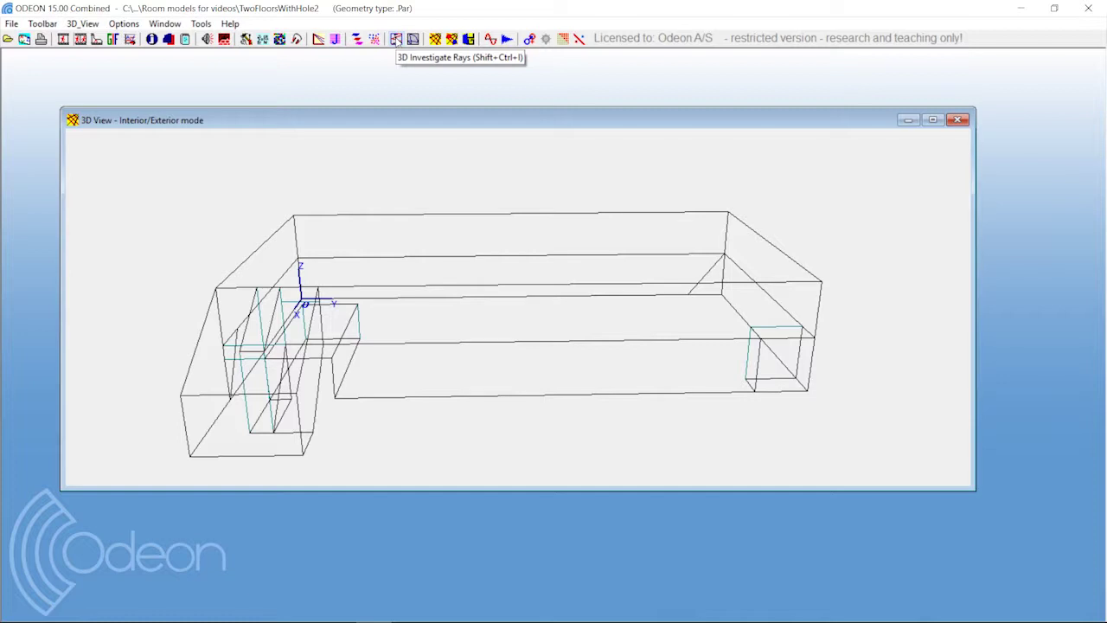
Free-run the 3D ray tracing from point source P1, view the rays in the model from several angles, and abort the run.
{"action": "left_click", "coordinate": [396, 40]}
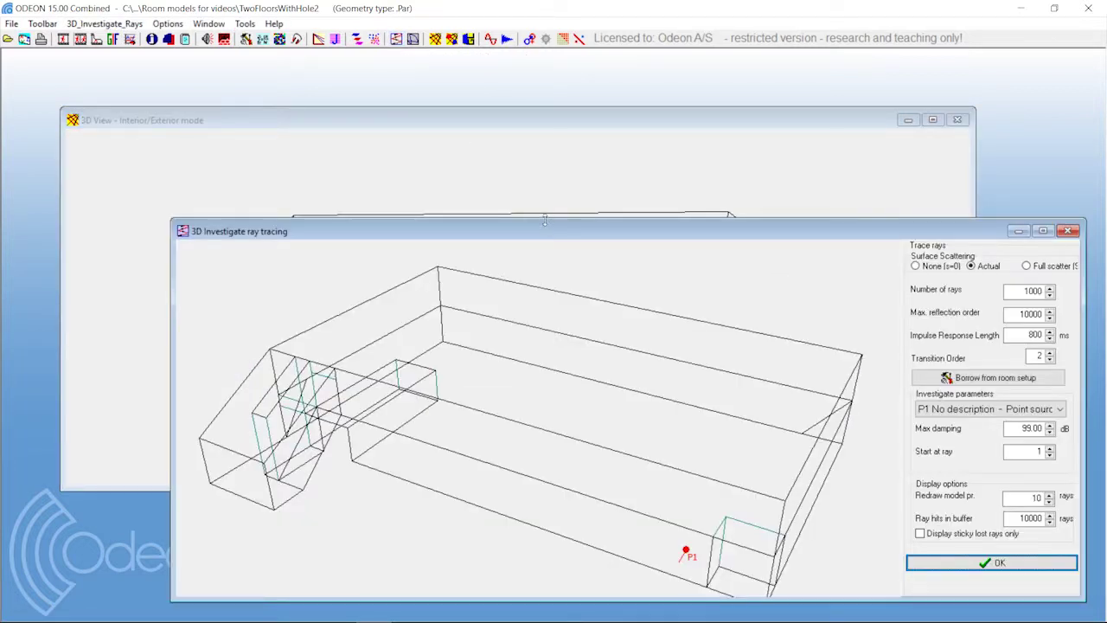
{"action": "left_click_drag", "start_coordinate": [546, 237], "coordinate": [487, 105]}
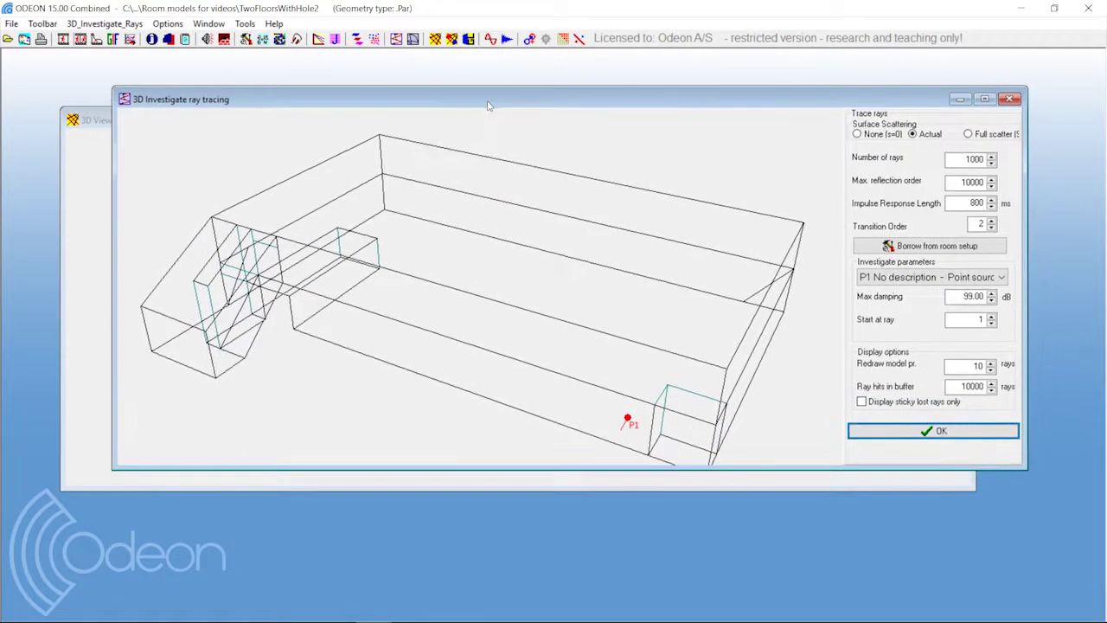
{"action": "left_click_drag", "start_coordinate": [603, 313], "coordinate": [627, 308]}
{"action": "left_click", "coordinate": [935, 431]}
{"action": "left_click", "coordinate": [952, 314]}
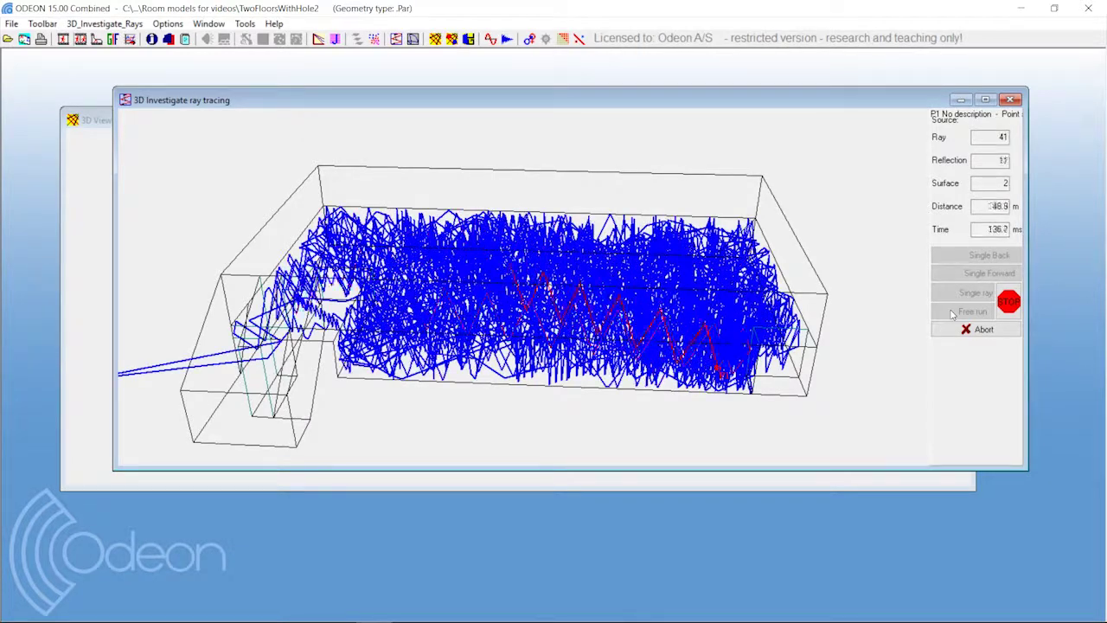
{"action": "left_click_drag", "start_coordinate": [853, 389], "coordinate": [522, 369]}
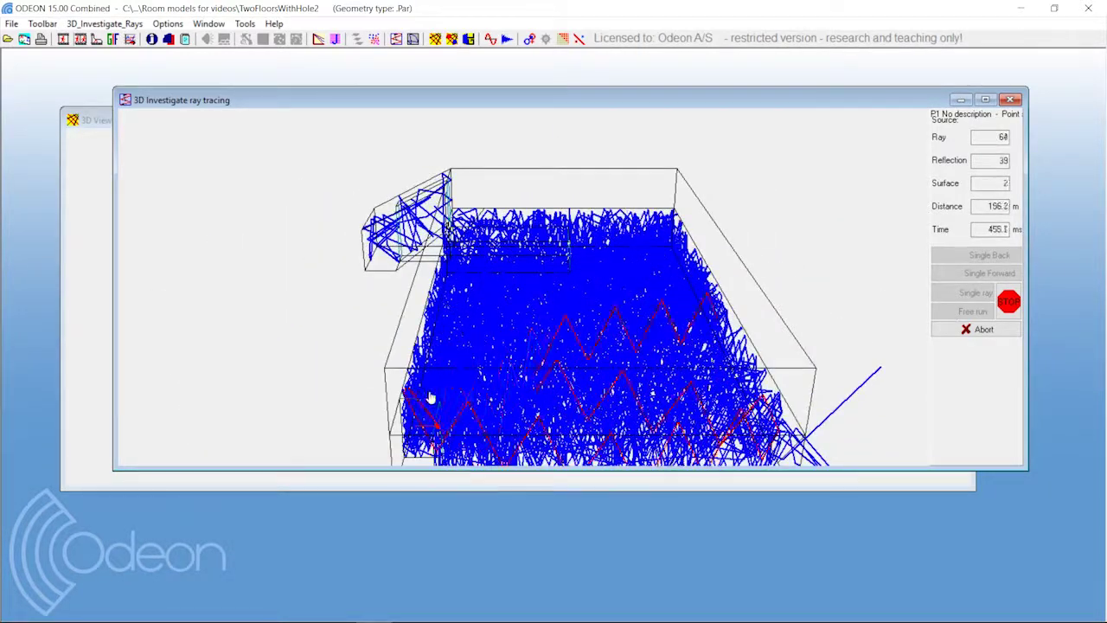
{"action": "mouse_move", "coordinate": [432, 432]}
{"action": "left_mouse_down"}
{"action": "mouse_move", "coordinate": [484, 407]}
{"action": "mouse_move", "coordinate": [542, 418]}
{"action": "mouse_move", "coordinate": [534, 413]}
{"action": "left_mouse_up"}
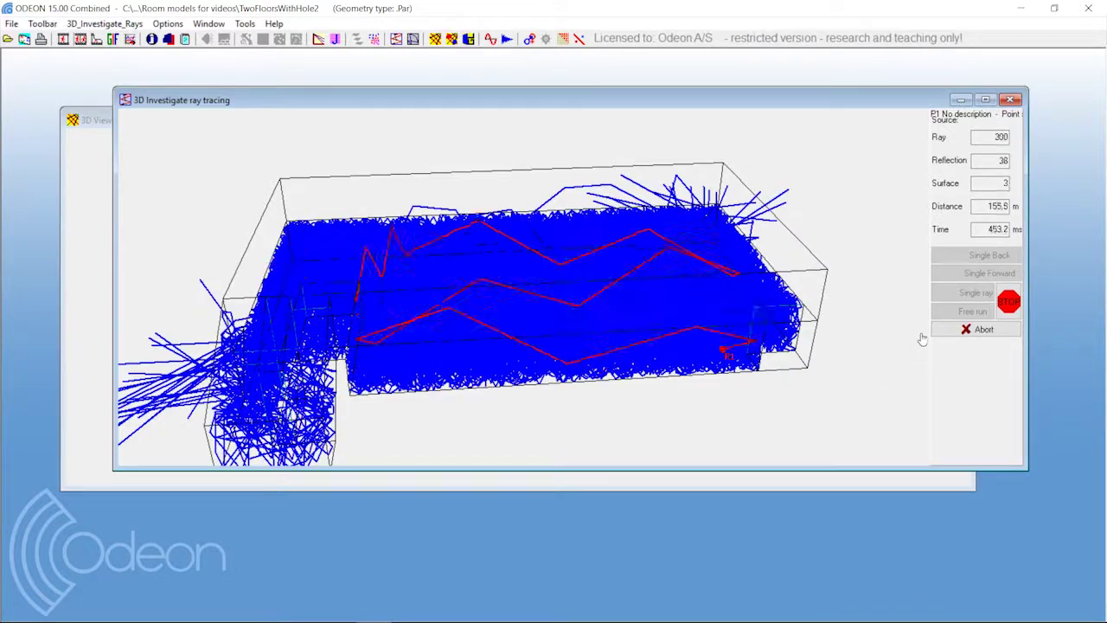
{"action": "mouse_move", "coordinate": [719, 309]}
{"action": "left_mouse_down"}
{"action": "mouse_move", "coordinate": [615, 319]}
{"action": "mouse_move", "coordinate": [633, 329]}
{"action": "mouse_move", "coordinate": [564, 324]}
{"action": "mouse_move", "coordinate": [562, 283]}
{"action": "left_mouse_up"}
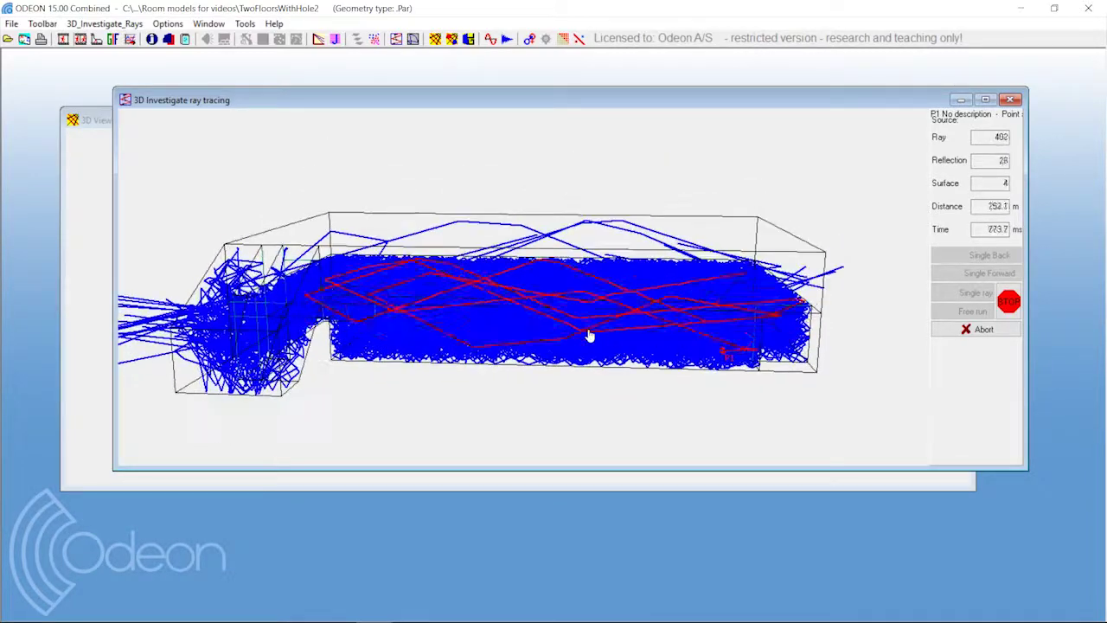
{"action": "left_click", "coordinate": [972, 330]}
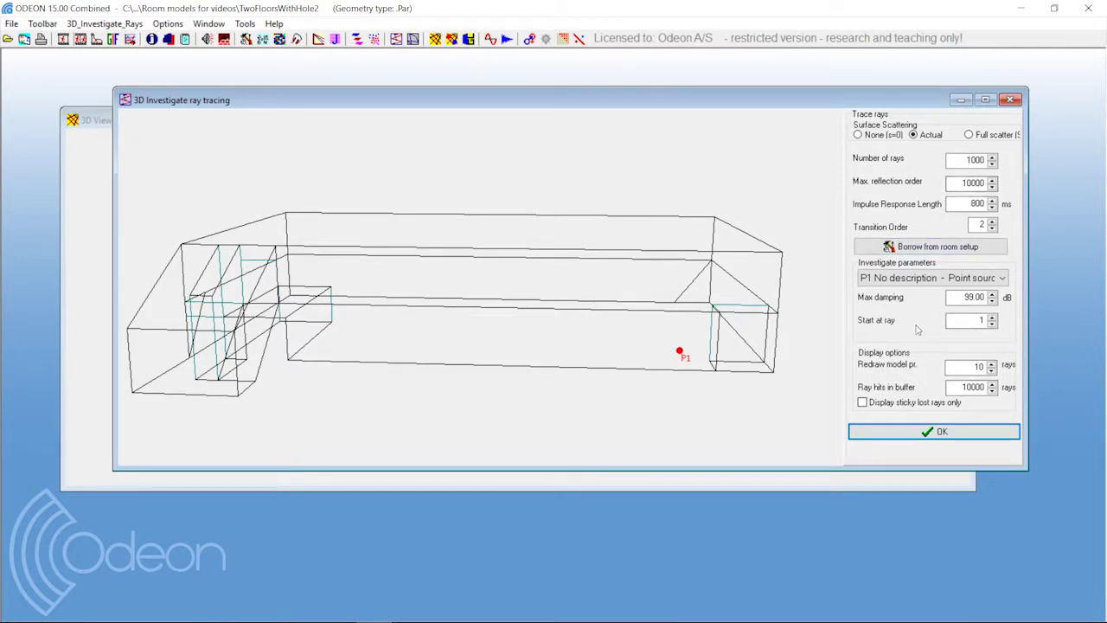
Repeat the free-run ray tracing from P1, examine the two floors from the side for rays passing between them, and abort it.
{"action": "mouse_move", "coordinate": [511, 317]}
{"action": "left_mouse_down"}
{"action": "mouse_move", "coordinate": [553, 344]}
{"action": "mouse_move", "coordinate": [581, 339]}
{"action": "mouse_move", "coordinate": [482, 309]}
{"action": "mouse_move", "coordinate": [414, 255]}
{"action": "mouse_move", "coordinate": [492, 315]}
{"action": "left_mouse_up"}
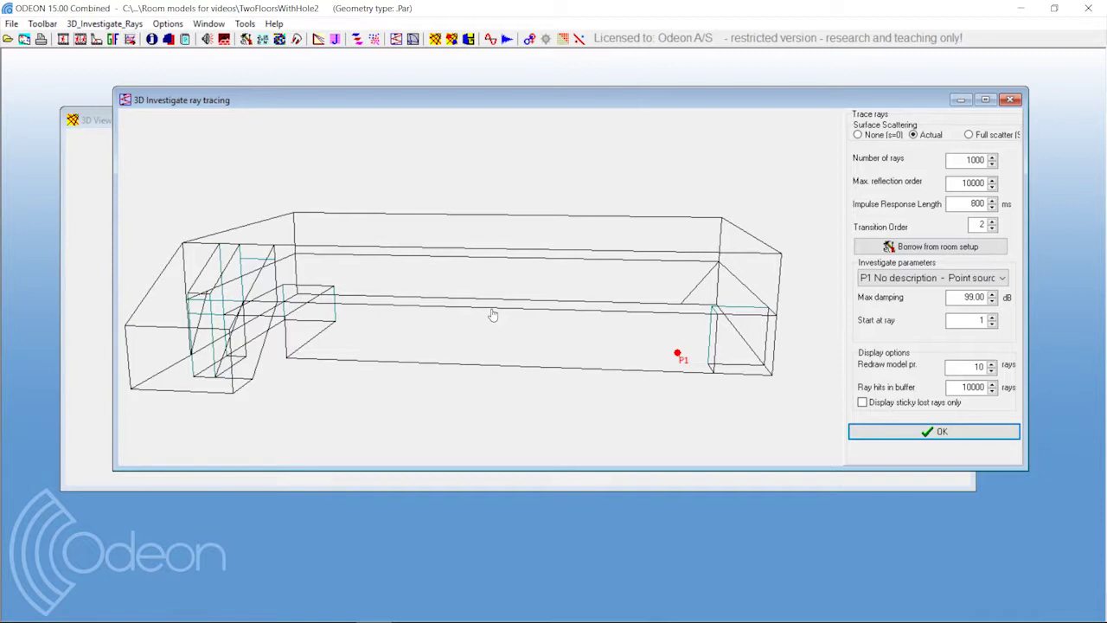
{"action": "left_click_drag", "start_coordinate": [650, 335], "coordinate": [543, 340]}
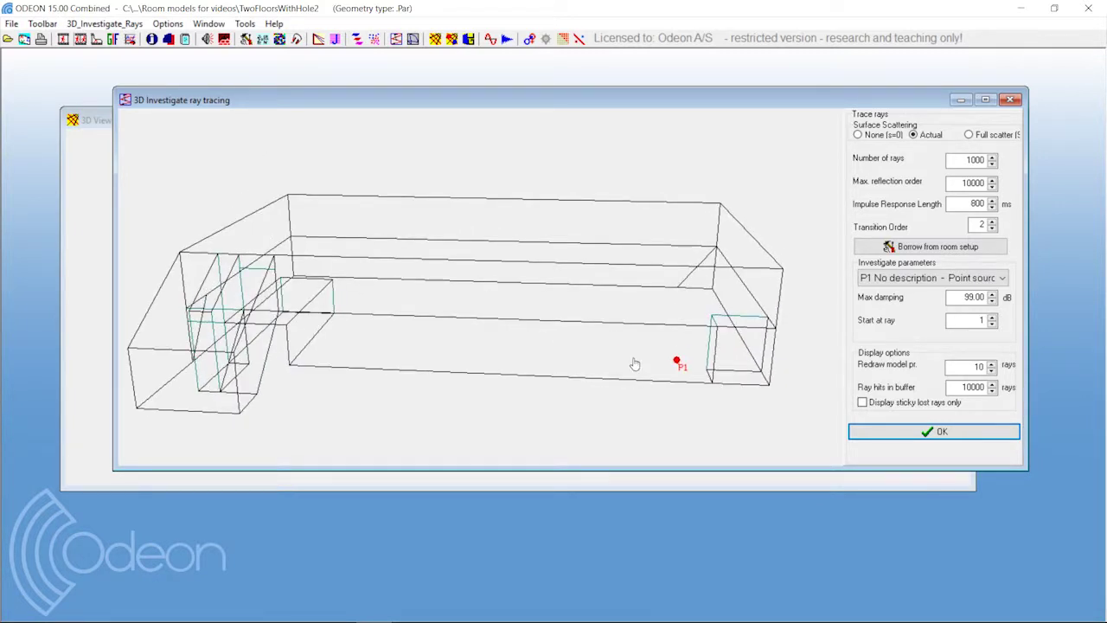
{"action": "left_click_drag", "start_coordinate": [635, 364], "coordinate": [654, 376]}
{"action": "left_click", "coordinate": [891, 432]}
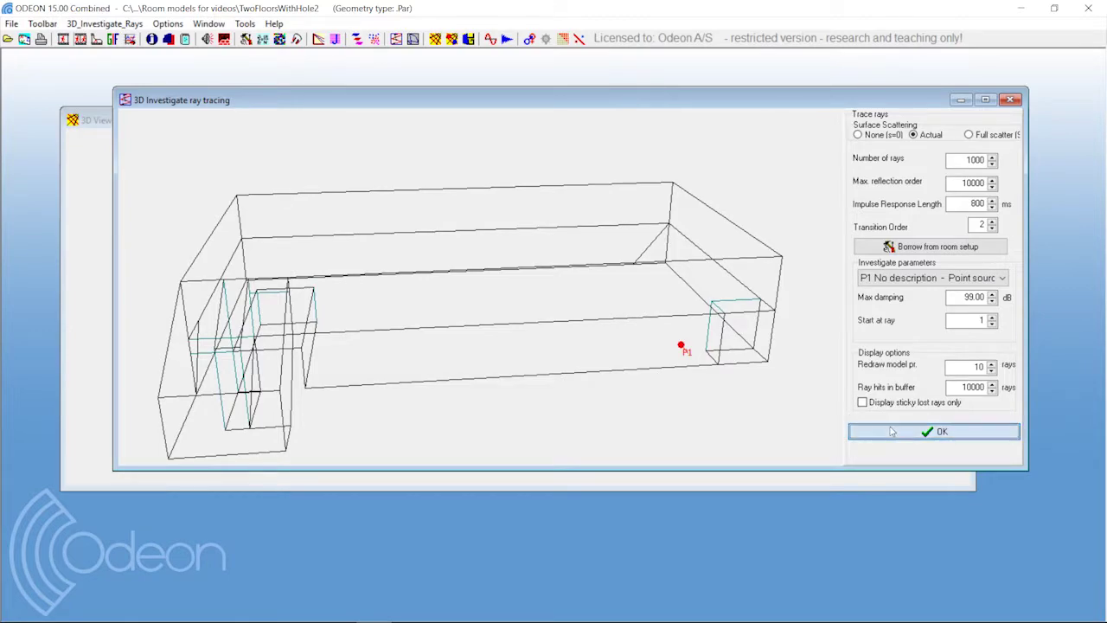
{"action": "left_click", "coordinate": [950, 315]}
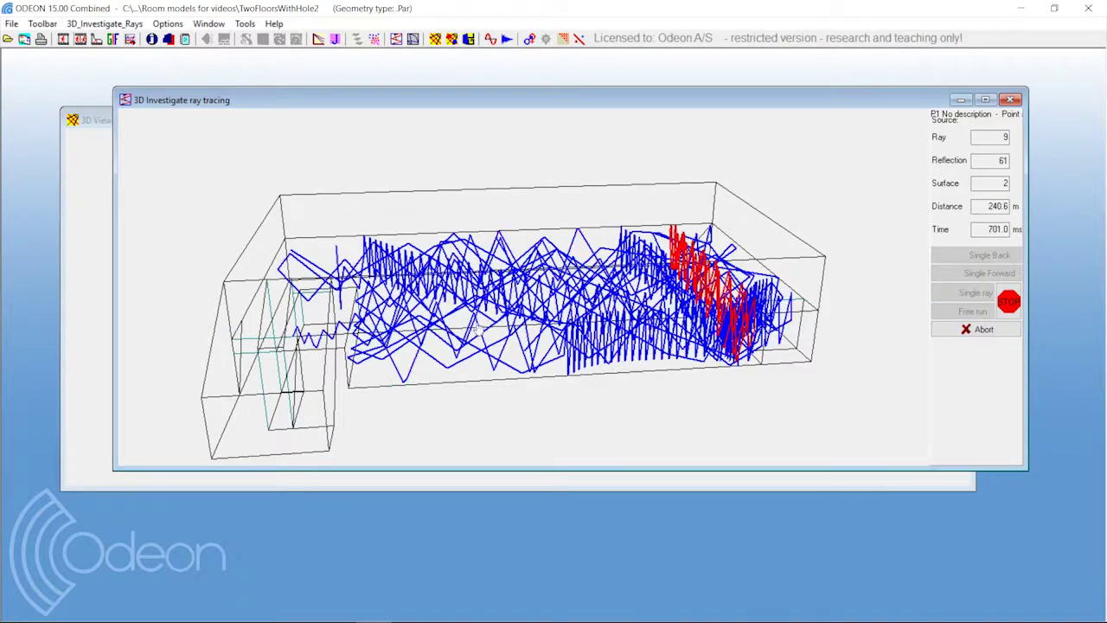
{"action": "mouse_move", "coordinate": [636, 344]}
{"action": "left_mouse_down"}
{"action": "mouse_move", "coordinate": [625, 322]}
{"action": "mouse_move", "coordinate": [619, 334]}
{"action": "left_mouse_up"}
{"action": "mouse_move", "coordinate": [536, 333]}
{"action": "left_mouse_down"}
{"action": "mouse_move", "coordinate": [605, 339]}
{"action": "mouse_move", "coordinate": [527, 321]}
{"action": "mouse_move", "coordinate": [519, 340]}
{"action": "left_mouse_up"}
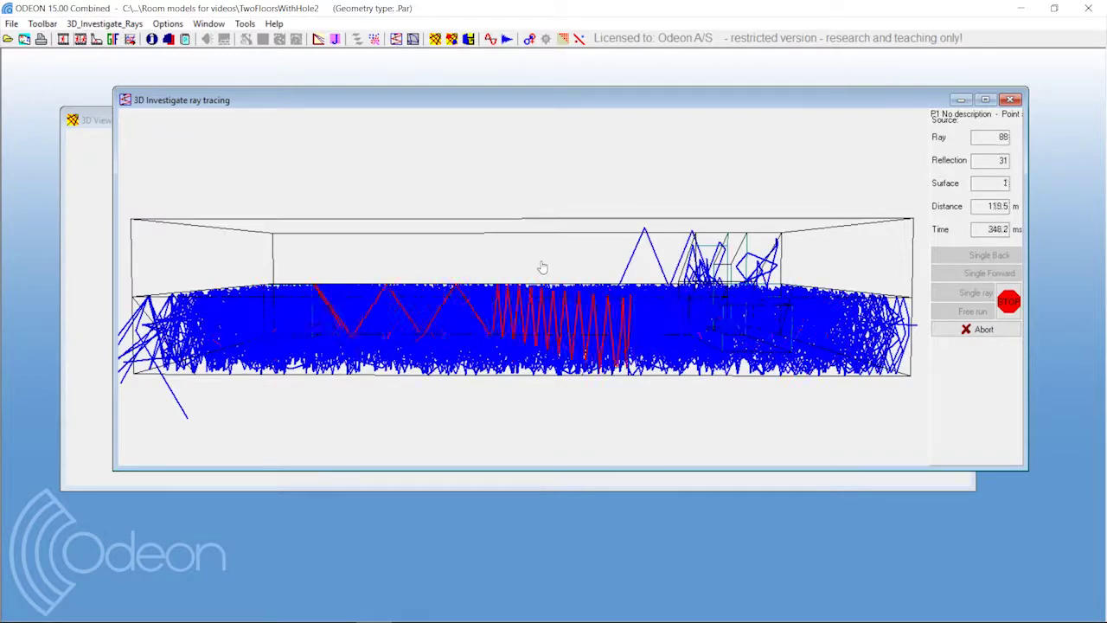
{"action": "left_click_drag", "start_coordinate": [816, 351], "coordinate": [684, 361]}
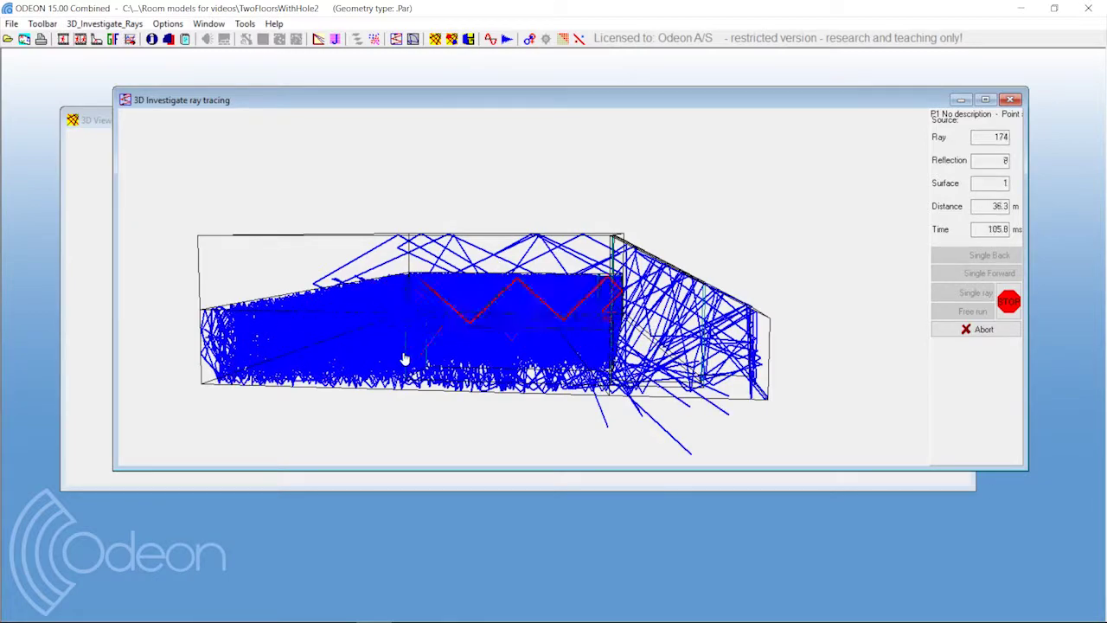
{"action": "mouse_move", "coordinate": [396, 361]}
{"action": "left_mouse_down"}
{"action": "mouse_move", "coordinate": [433, 371]}
{"action": "mouse_move", "coordinate": [531, 361]}
{"action": "mouse_move", "coordinate": [530, 342]}
{"action": "left_mouse_up"}
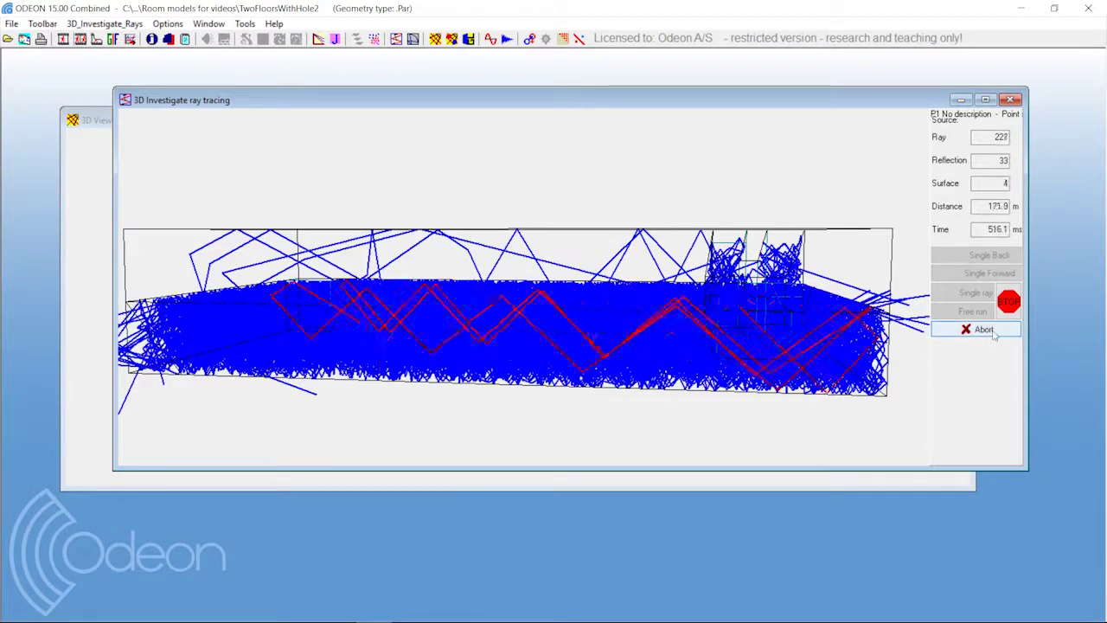
{"action": "left_click", "coordinate": [1008, 307]}
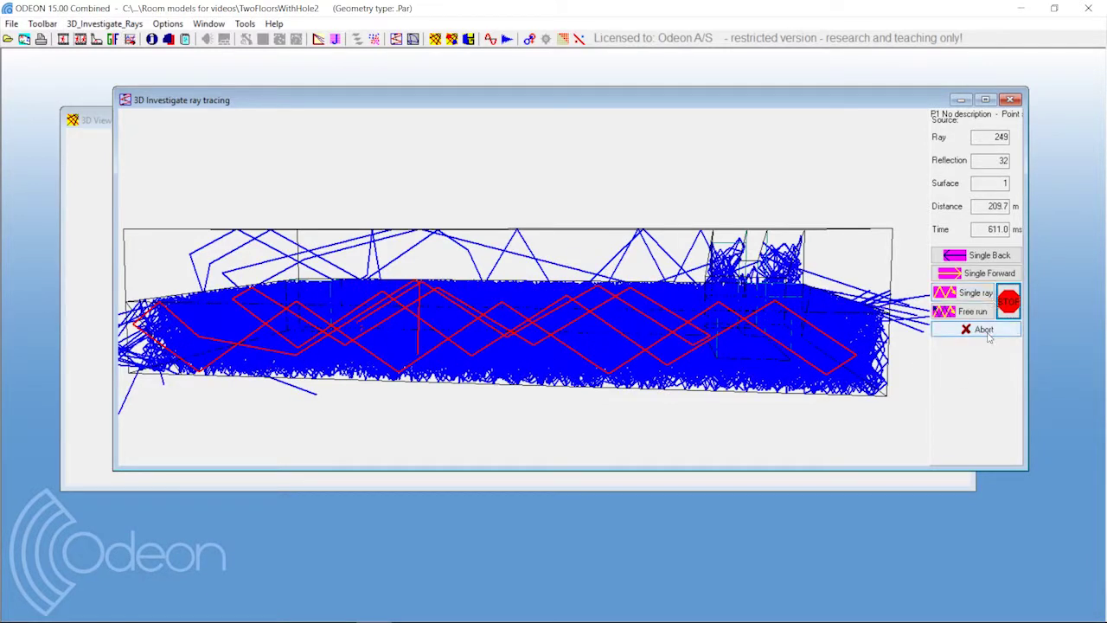
{"action": "left_click", "coordinate": [979, 329]}
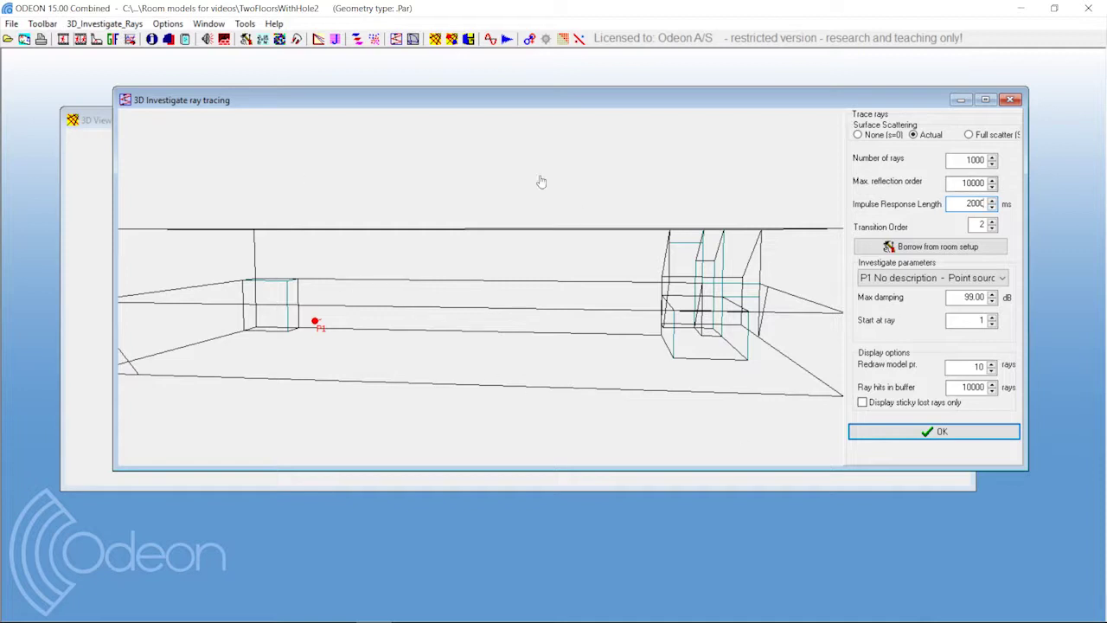
Free-run the ray tracing with an impulse response length of 2000 ms, examine the ray spread, and close the ray investigation.
{"action": "left_click", "coordinate": [979, 431]}
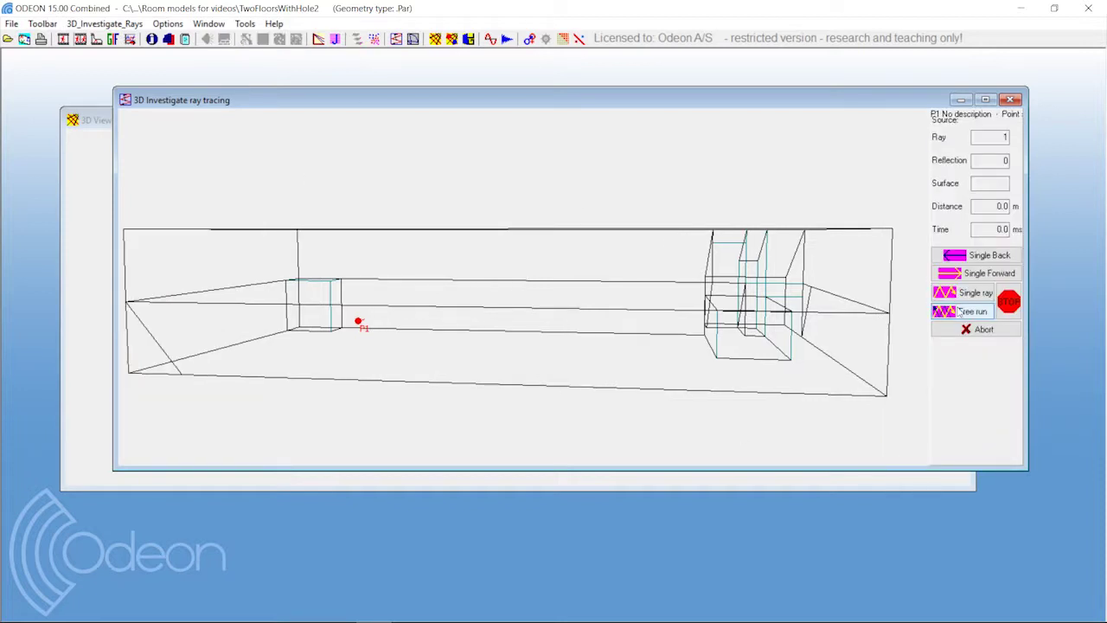
{"action": "left_click", "coordinate": [962, 311]}
{"action": "left_click_drag", "start_coordinate": [734, 275], "coordinate": [648, 313]}
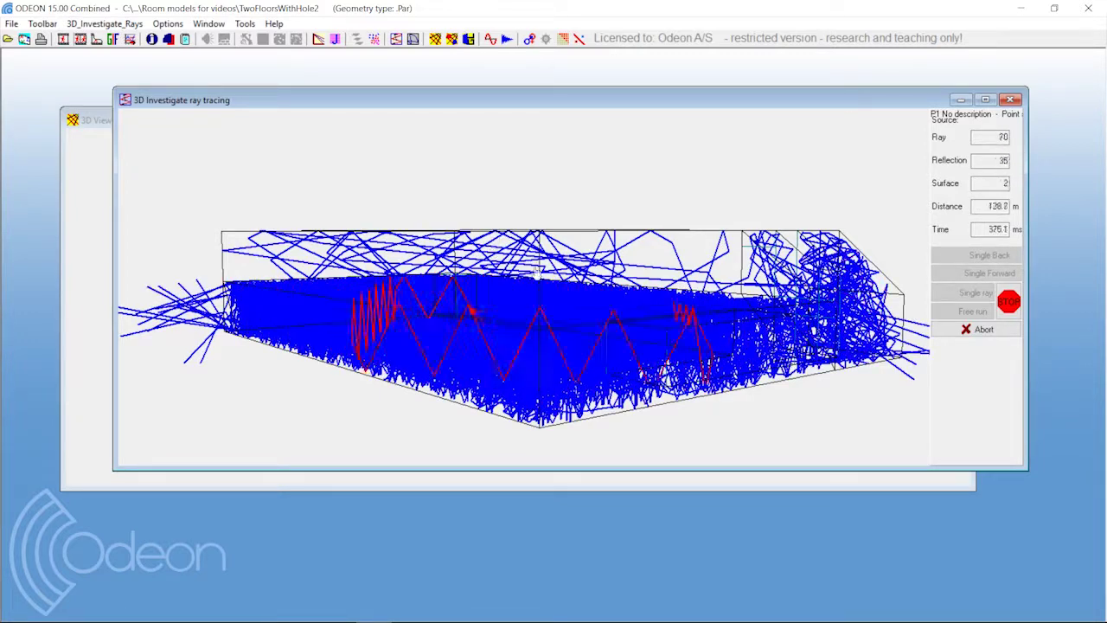
{"action": "left_click", "coordinate": [1008, 313]}
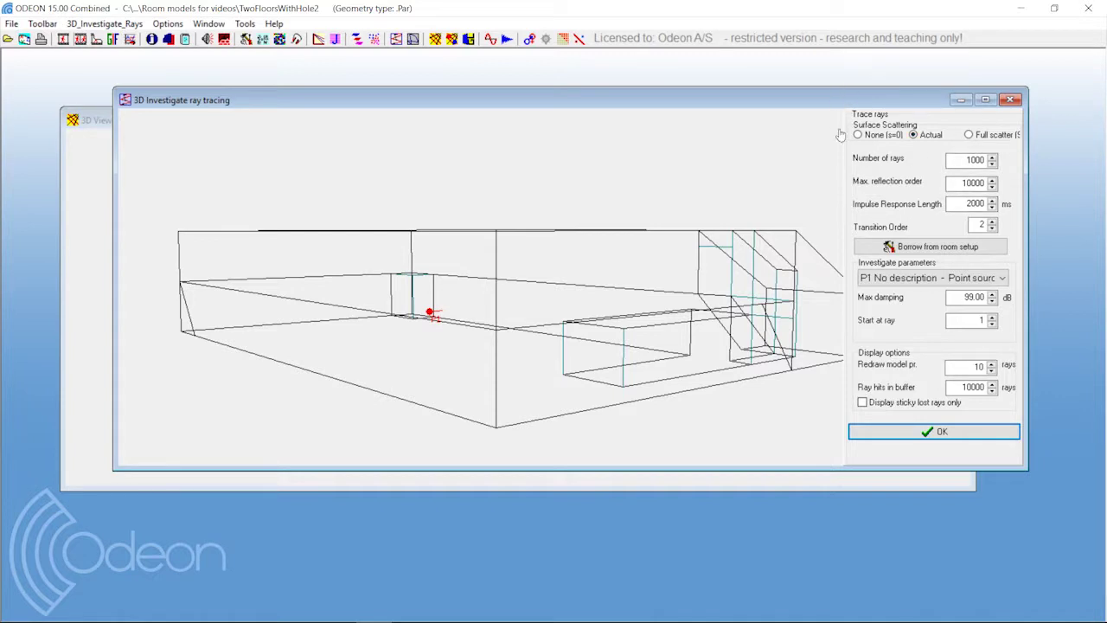
{"action": "left_click_drag", "start_coordinate": [599, 207], "coordinate": [586, 311]}
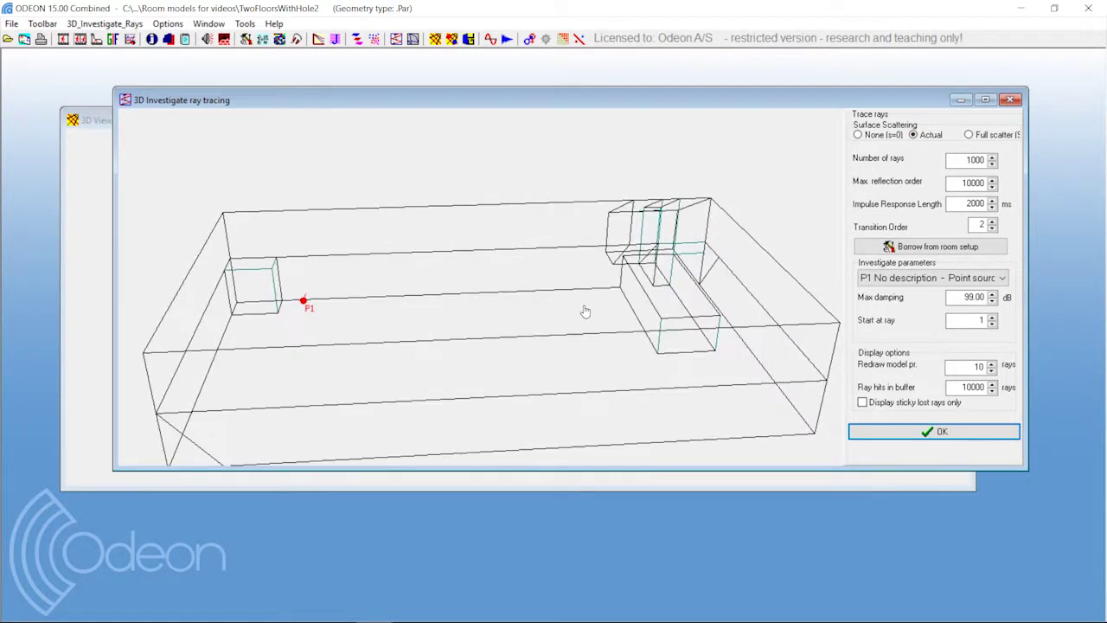
{"action": "left_click_drag", "start_coordinate": [1027, 103], "coordinate": [1024, 104]}
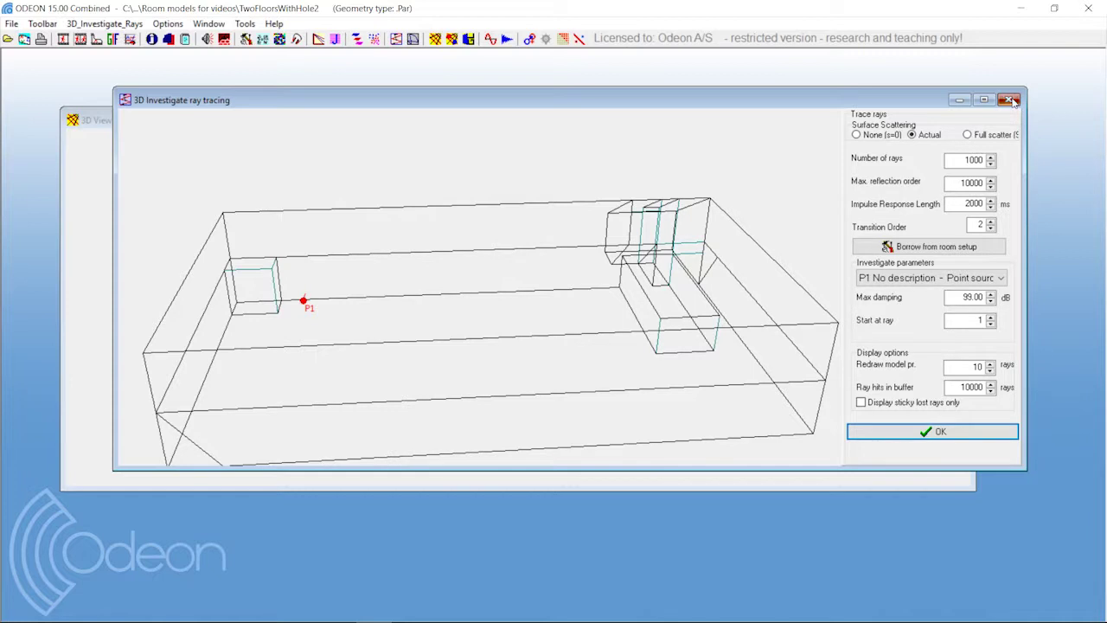
{"action": "left_click", "coordinate": [1011, 100]}
Move point source 1 into the small box at the model's far corner, at Y 38 m and Z 0.4 m.
{"action": "left_click", "coordinate": [209, 41]}
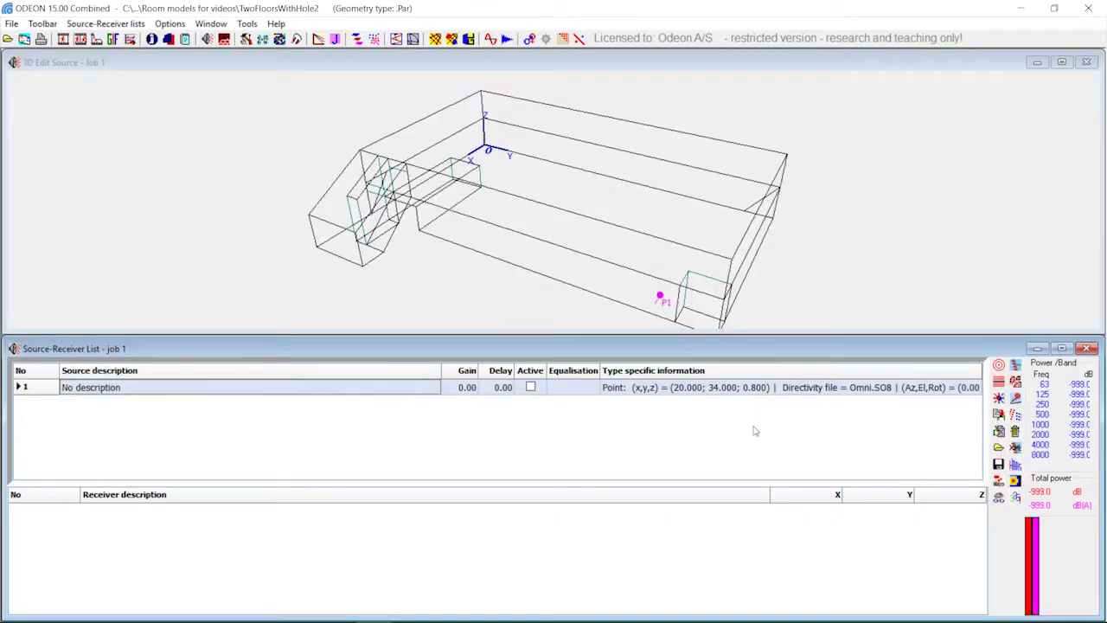
{"action": "double_click", "coordinate": [665, 388]}
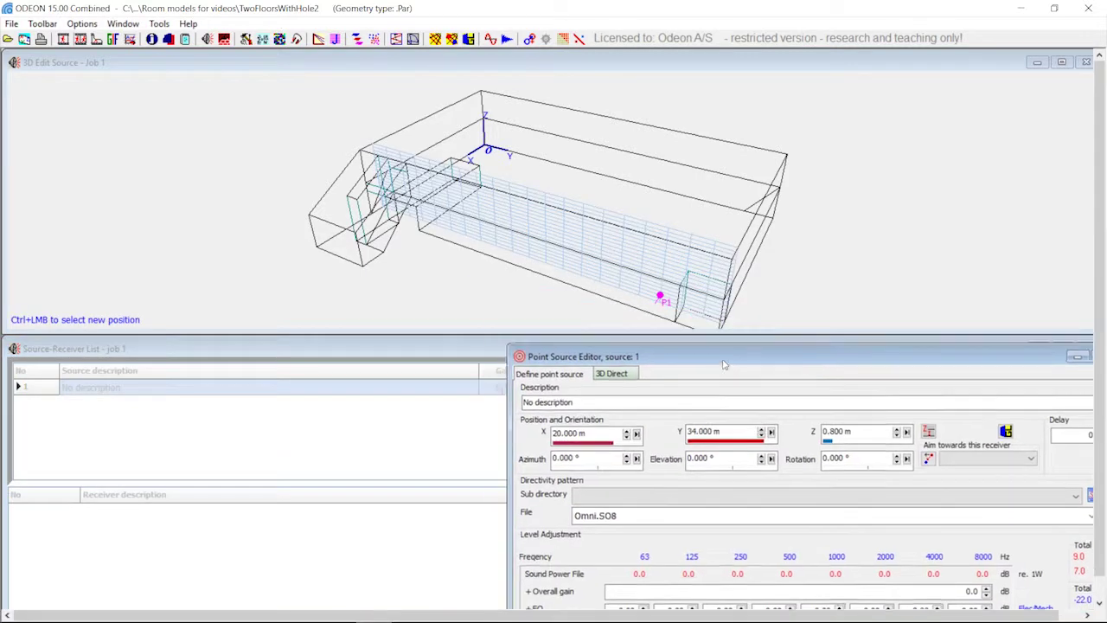
{"action": "left_click", "coordinate": [705, 320], "text": "ctrl"}
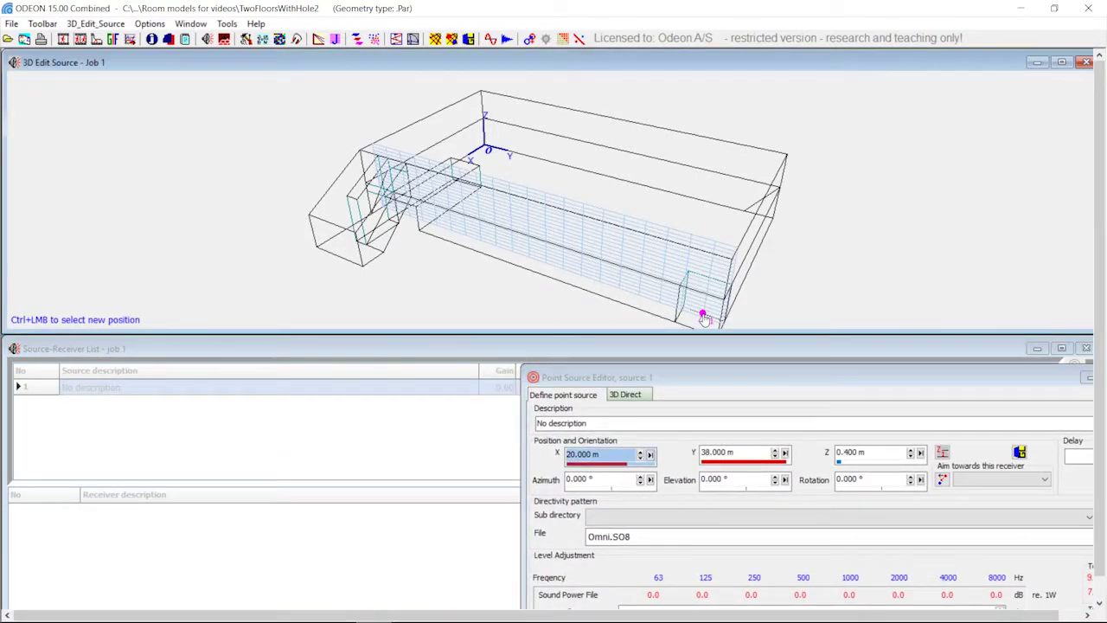
{"action": "left_click_drag", "start_coordinate": [1001, 383], "coordinate": [807, 274]}
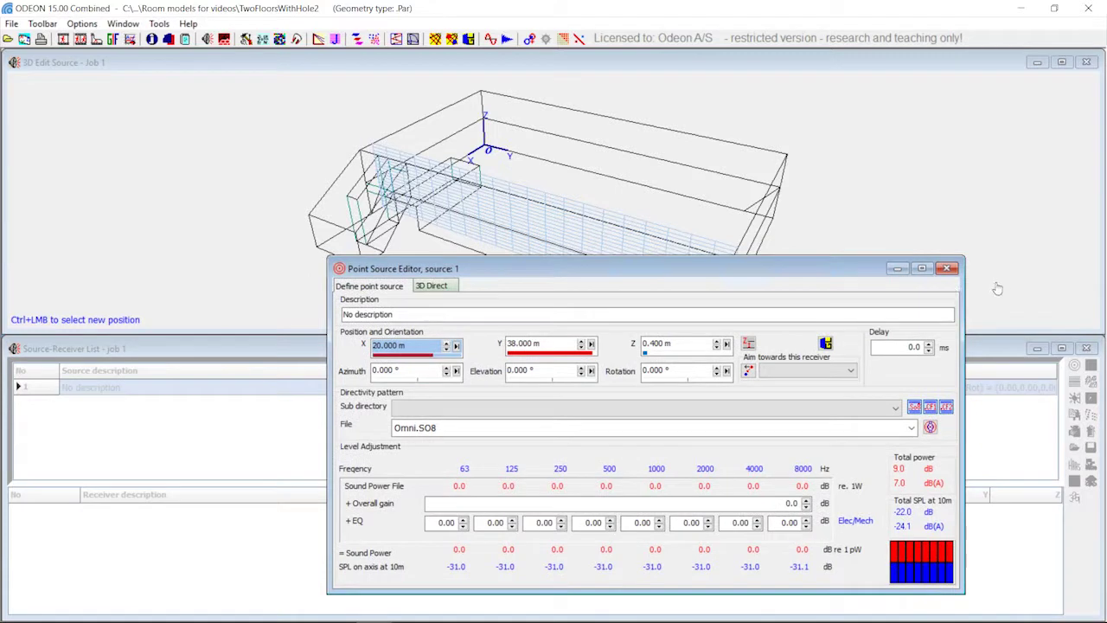
{"action": "left_click", "coordinate": [948, 268]}
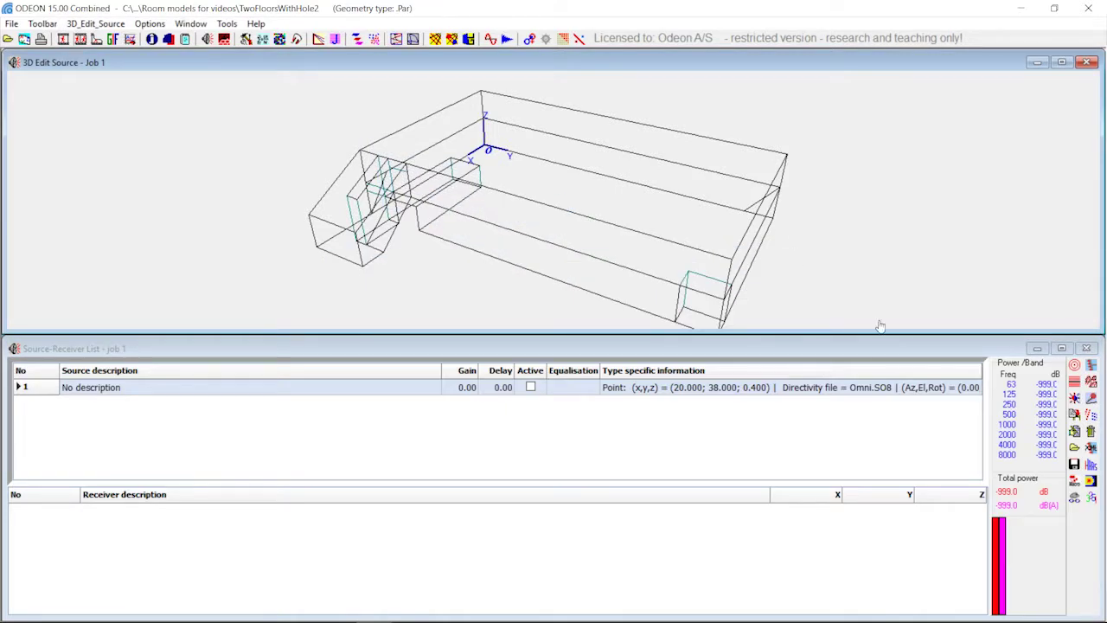
Free-run the ray tracing from the source inside the small box, inspect it from several angles, and close the ray investigation.
{"action": "left_click", "coordinate": [397, 39]}
{"action": "left_click", "coordinate": [864, 433]}
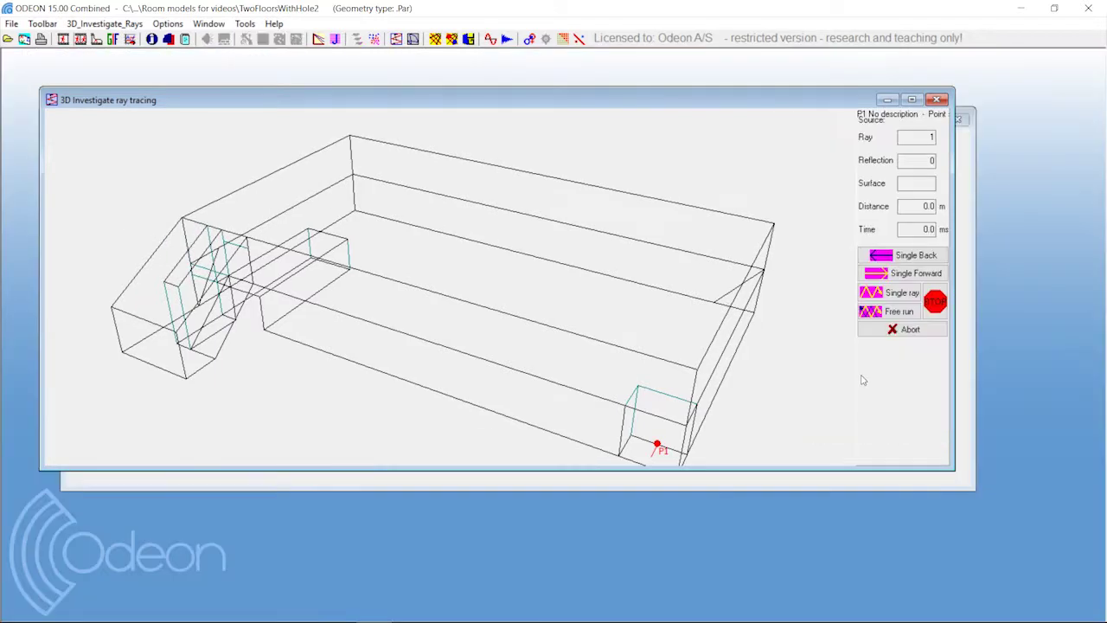
{"action": "left_click", "coordinate": [882, 317]}
{"action": "mouse_move", "coordinate": [759, 416]}
{"action": "left_mouse_down"}
{"action": "mouse_move", "coordinate": [655, 353]}
{"action": "mouse_move", "coordinate": [571, 375]}
{"action": "left_mouse_up"}
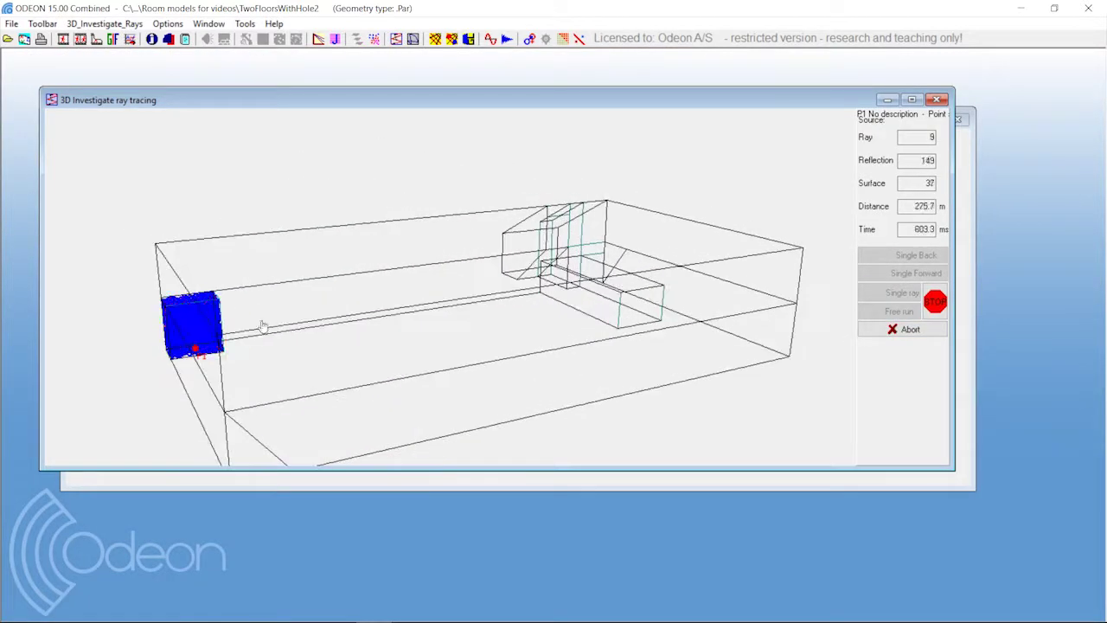
{"action": "left_click_drag", "start_coordinate": [245, 331], "coordinate": [210, 306]}
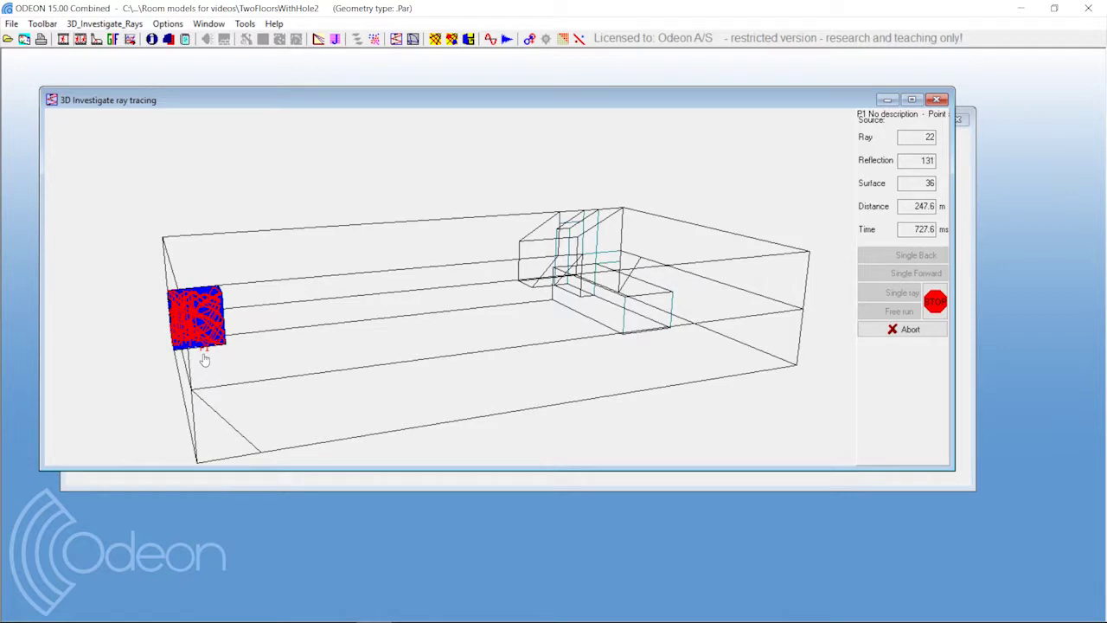
{"action": "mouse_move", "coordinate": [435, 404]}
{"action": "left_mouse_down"}
{"action": "mouse_move", "coordinate": [457, 373]}
{"action": "mouse_move", "coordinate": [464, 381]}
{"action": "left_mouse_up"}
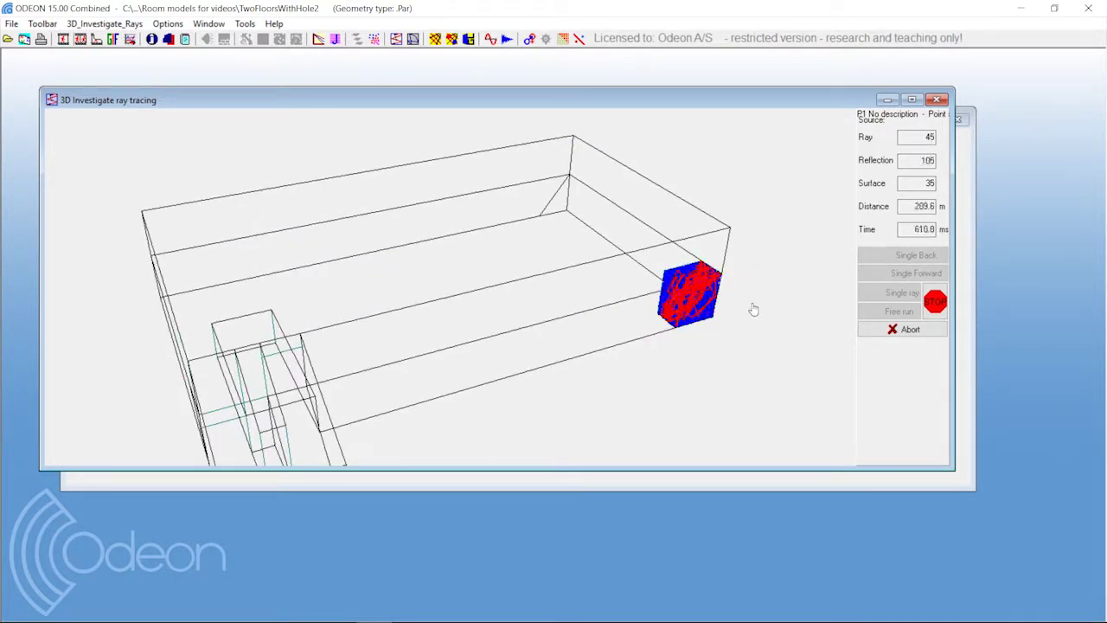
{"action": "left_click", "coordinate": [937, 100]}
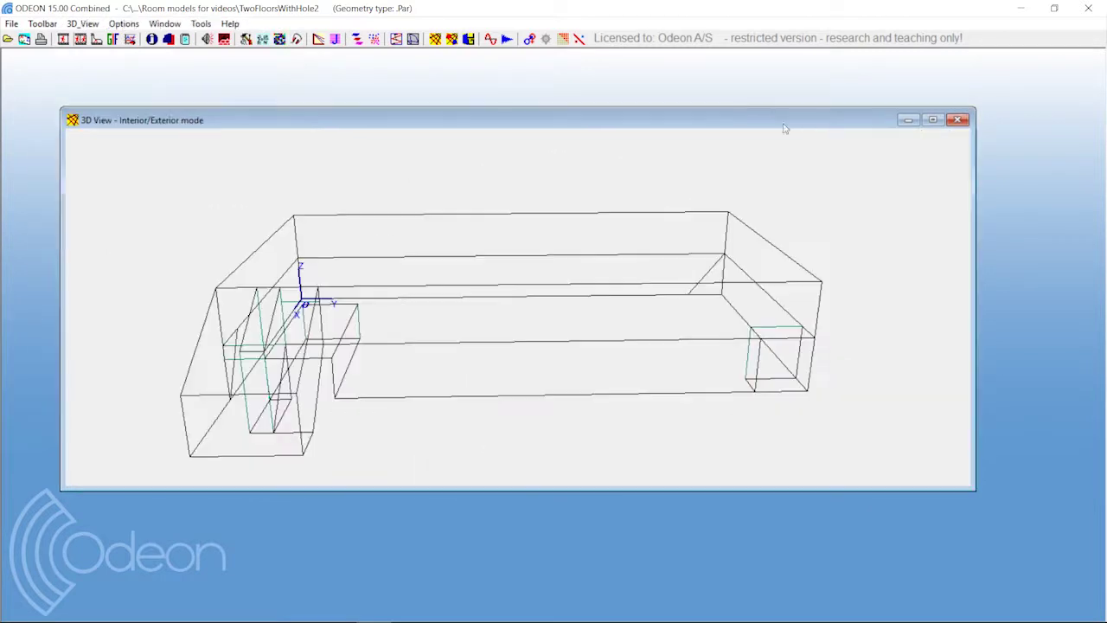
Move point source 1 to the middle of the large room, at Y 20 m and Z 3.6 m.
{"action": "left_click", "coordinate": [205, 40]}
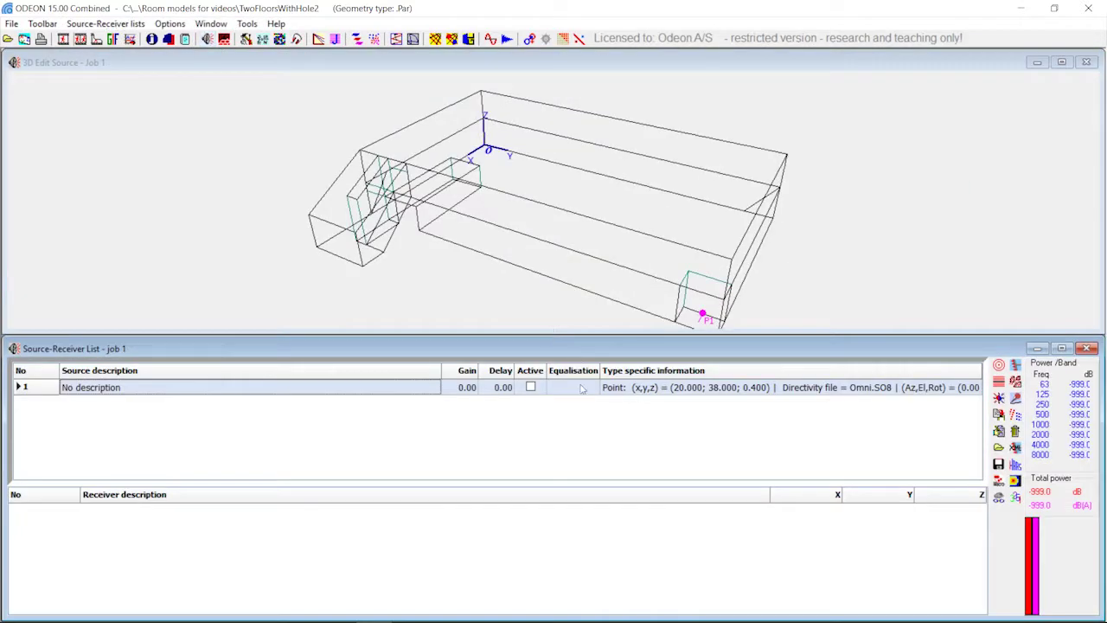
{"action": "double_click", "coordinate": [422, 388]}
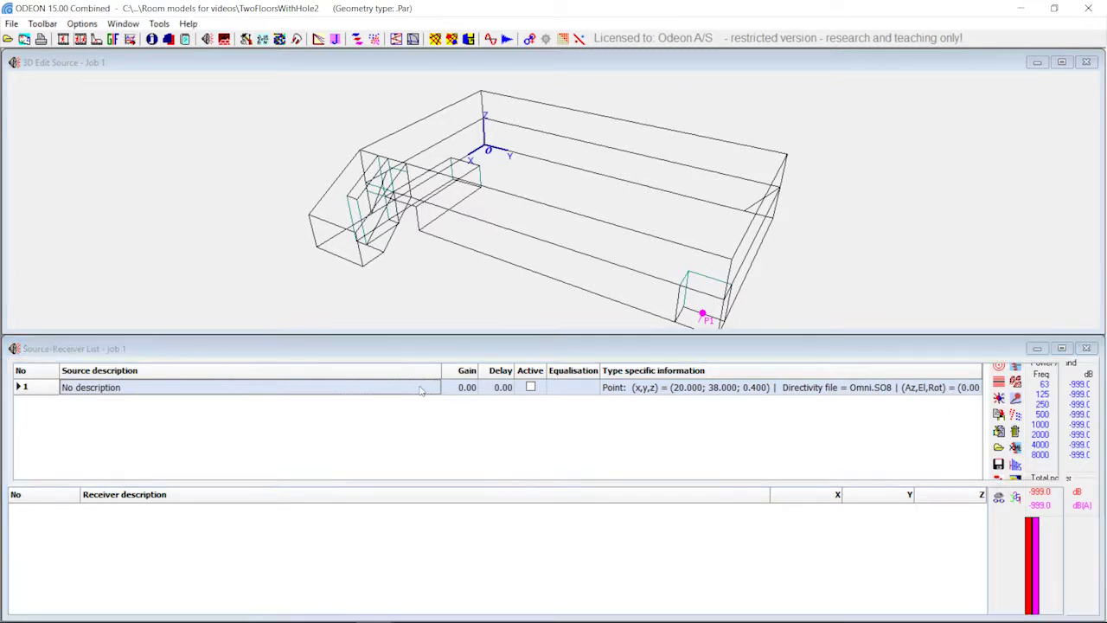
{"action": "left_click", "coordinate": [531, 232], "text": "ctrl"}
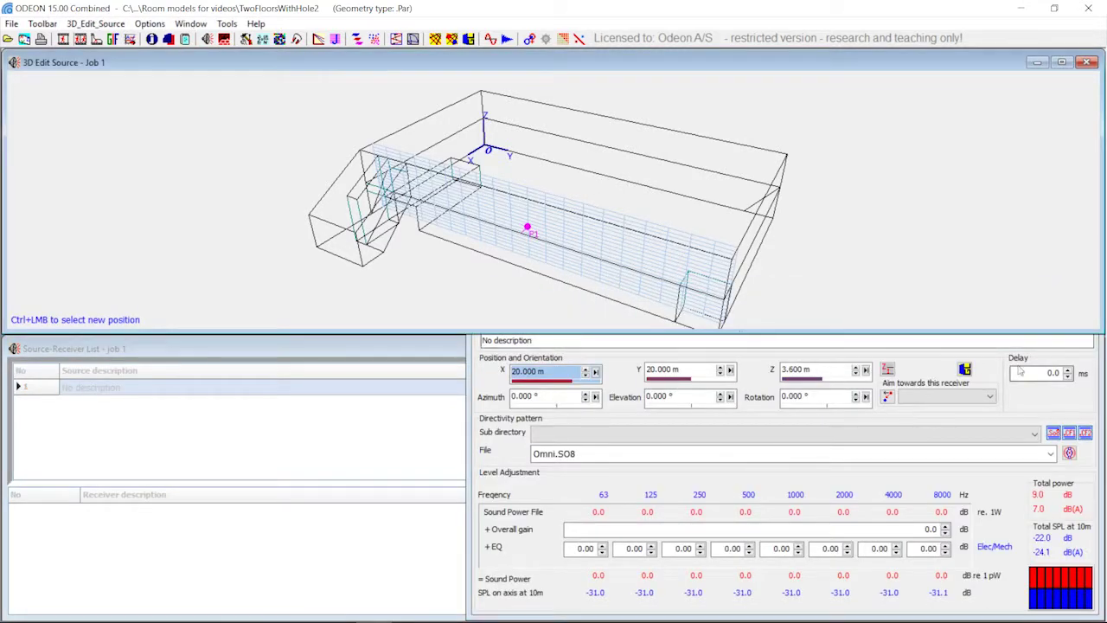
{"action": "left_click", "coordinate": [1086, 294]}
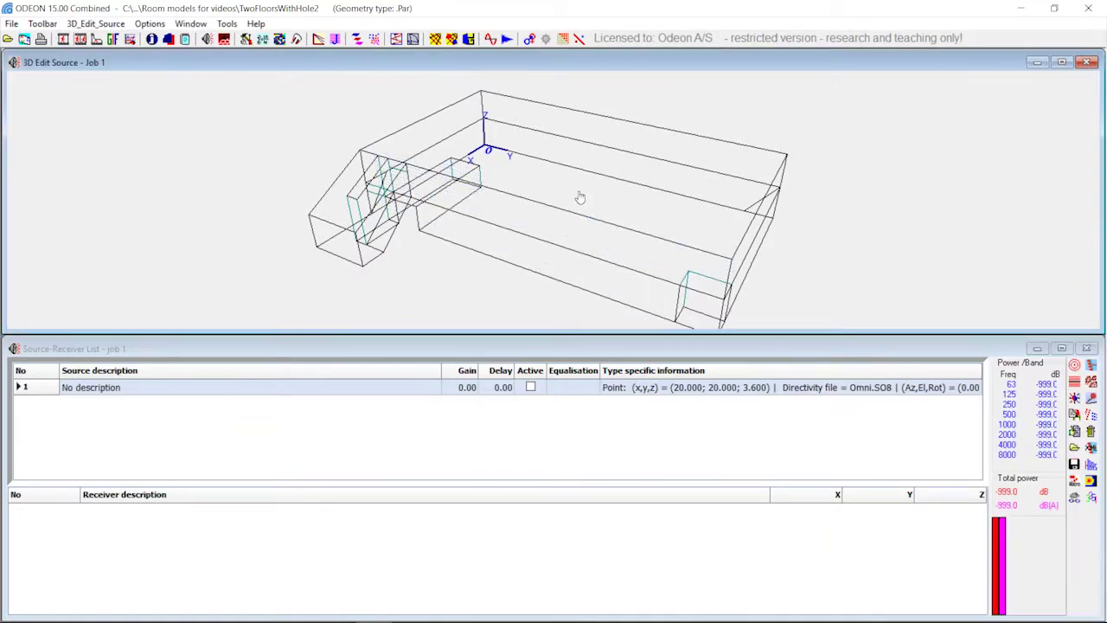
Free-run the ray tracing from the source in the middle of the large room, inspect both room ends, and abort the run.
{"action": "left_click", "coordinate": [396, 39]}
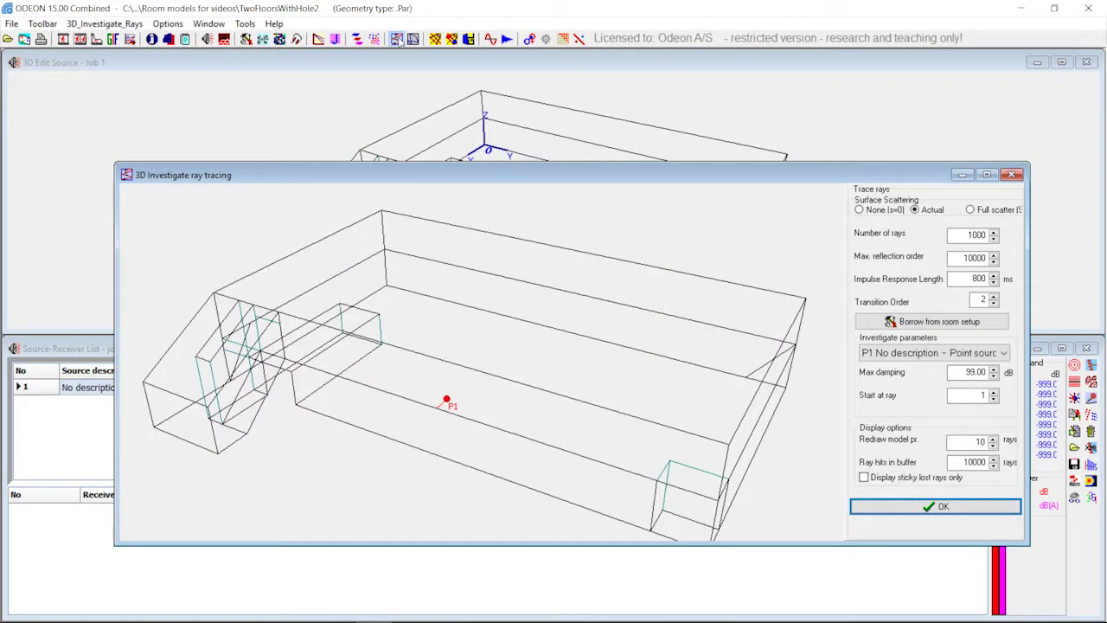
{"action": "mouse_move", "coordinate": [477, 306]}
{"action": "left_mouse_down"}
{"action": "mouse_move", "coordinate": [578, 329]}
{"action": "mouse_move", "coordinate": [506, 340]}
{"action": "left_mouse_up"}
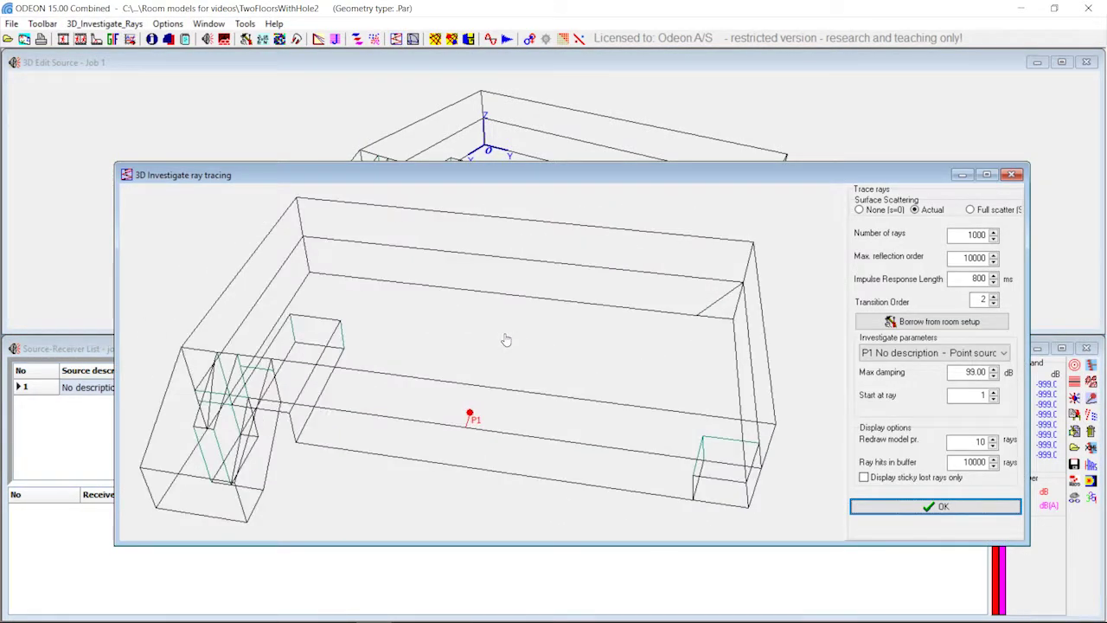
{"action": "left_click", "coordinate": [927, 507]}
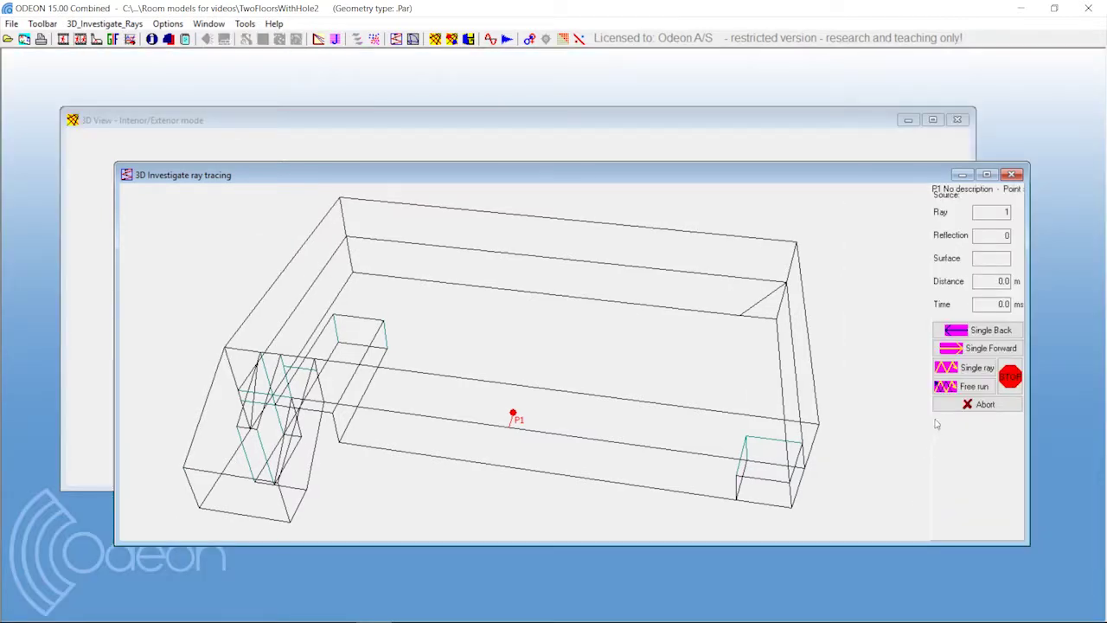
{"action": "mouse_move", "coordinate": [516, 305]}
{"action": "left_mouse_down"}
{"action": "mouse_move", "coordinate": [539, 317]}
{"action": "mouse_move", "coordinate": [552, 280]}
{"action": "mouse_move", "coordinate": [401, 230]}
{"action": "mouse_move", "coordinate": [598, 408]}
{"action": "mouse_move", "coordinate": [536, 430]}
{"action": "mouse_move", "coordinate": [477, 372]}
{"action": "mouse_move", "coordinate": [471, 398]}
{"action": "left_mouse_up"}
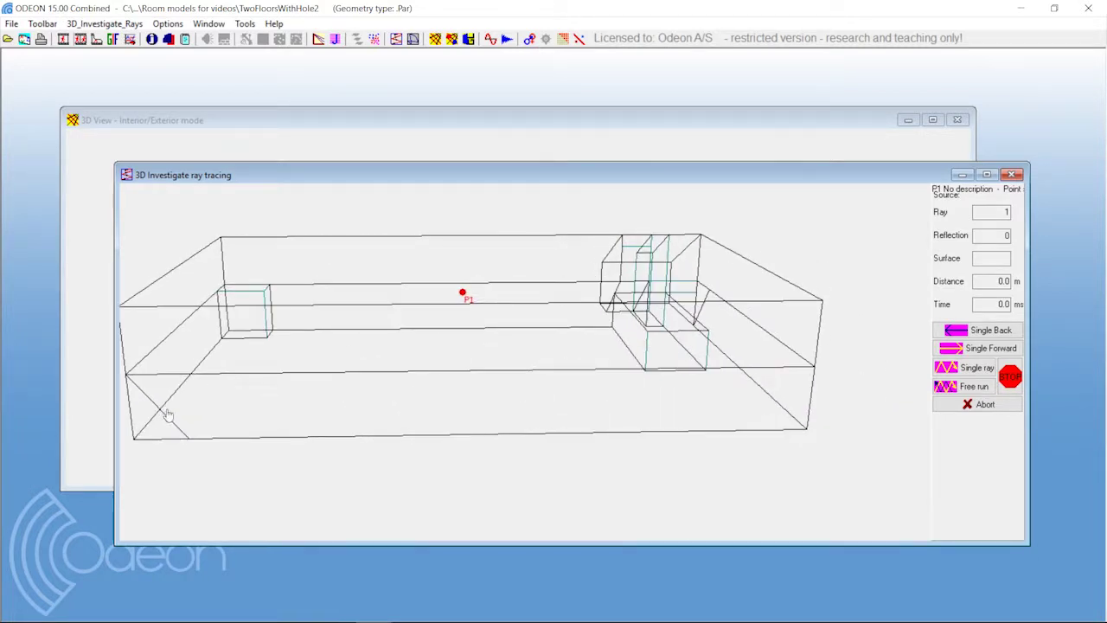
{"action": "mouse_move", "coordinate": [779, 429]}
{"action": "left_mouse_down"}
{"action": "mouse_move", "coordinate": [697, 447]}
{"action": "mouse_move", "coordinate": [621, 332]}
{"action": "mouse_move", "coordinate": [588, 375]}
{"action": "mouse_move", "coordinate": [201, 406]}
{"action": "left_mouse_up"}
{"action": "left_click", "coordinate": [972, 386]}
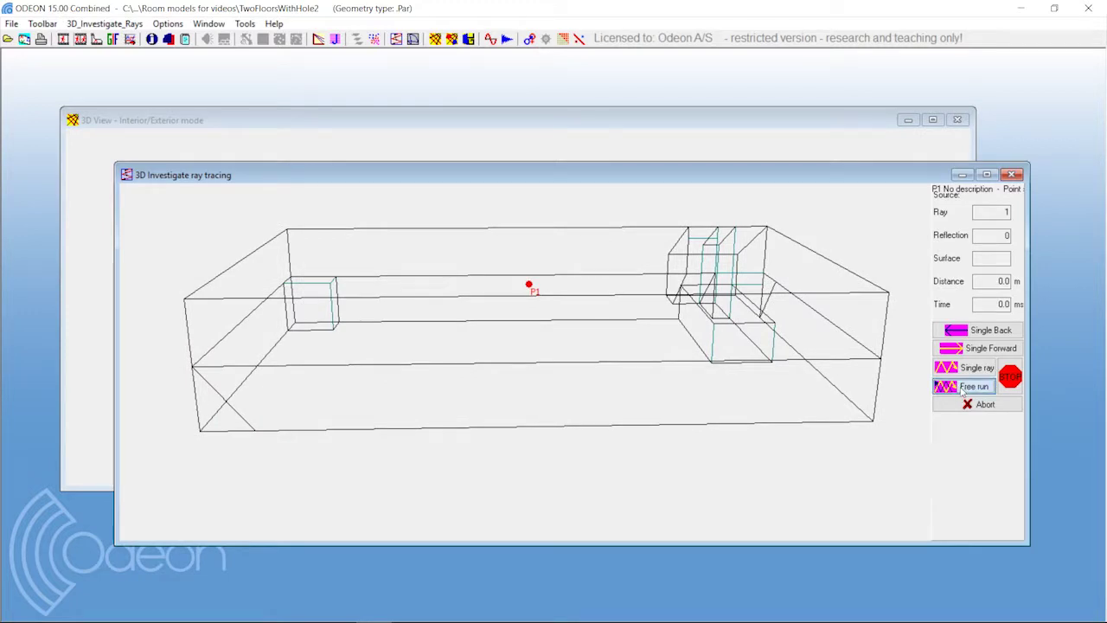
{"action": "mouse_move", "coordinate": [426, 354]}
{"action": "left_mouse_down"}
{"action": "mouse_move", "coordinate": [297, 465]}
{"action": "mouse_move", "coordinate": [237, 421]}
{"action": "mouse_move", "coordinate": [144, 379]}
{"action": "mouse_move", "coordinate": [301, 386]}
{"action": "left_mouse_up"}
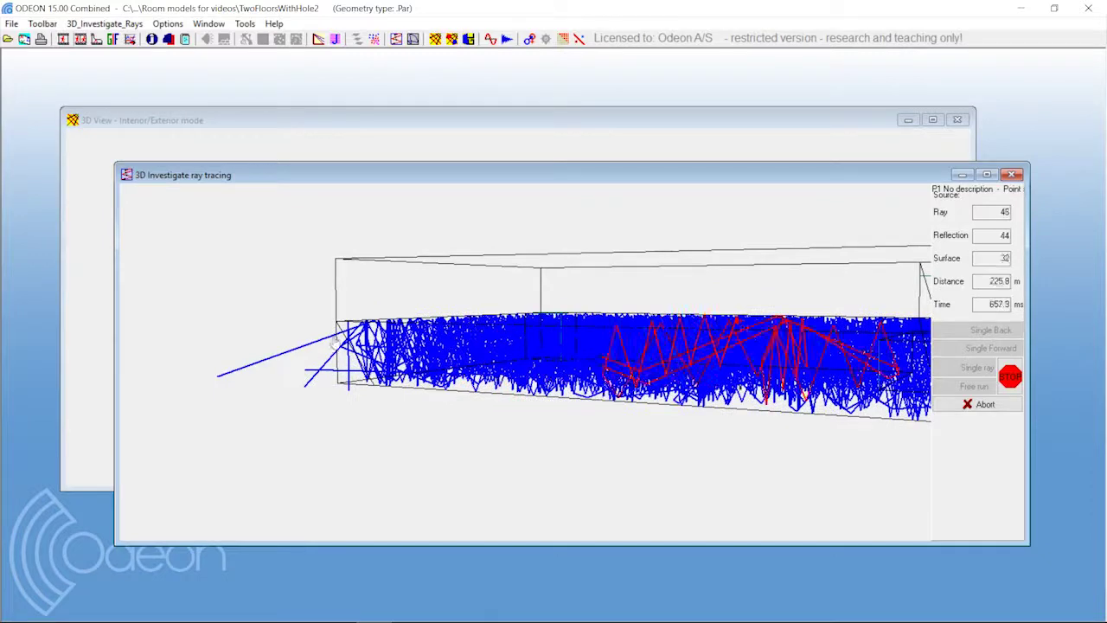
{"action": "left_click_drag", "start_coordinate": [919, 375], "coordinate": [824, 394]}
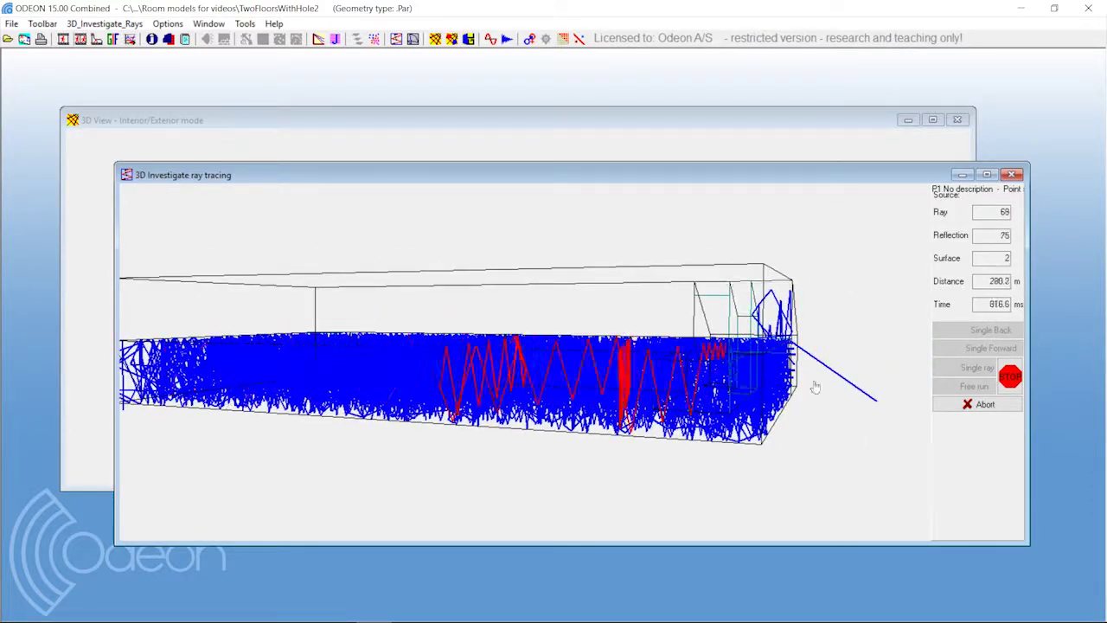
{"action": "left_click", "coordinate": [976, 405]}
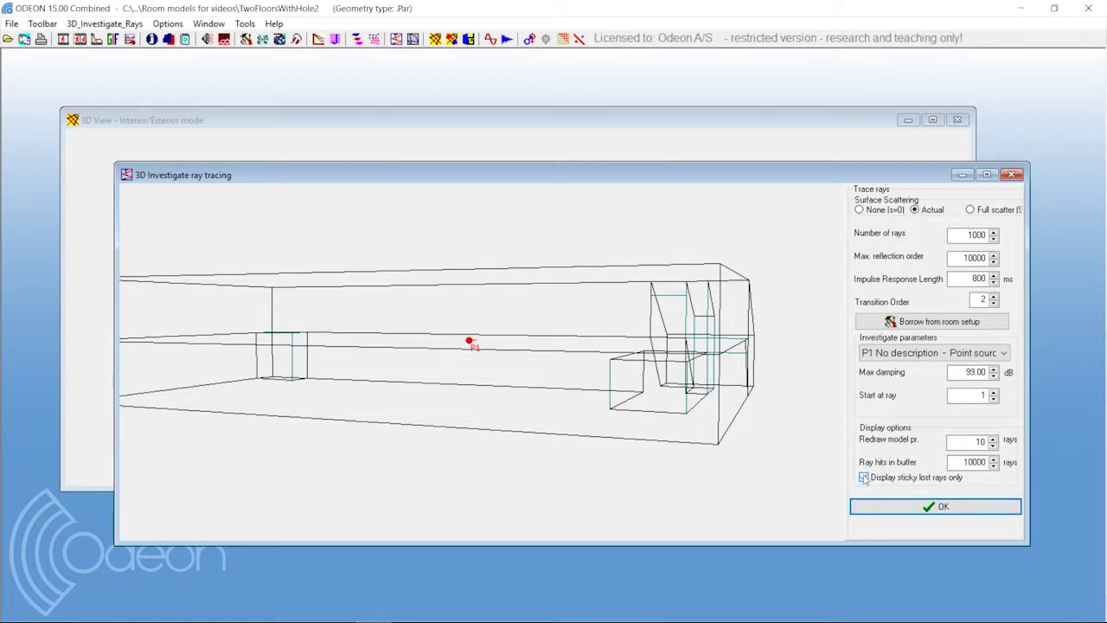
Limit the ray display to sticky lost rays only and free-run the ray tracing with actual surface scattering.
{"action": "left_click", "coordinate": [905, 507]}
{"action": "left_click", "coordinate": [969, 386]}
{"action": "mouse_move", "coordinate": [540, 350]}
{"action": "left_mouse_down"}
{"action": "mouse_move", "coordinate": [695, 365]}
{"action": "mouse_move", "coordinate": [689, 356]}
{"action": "left_mouse_up"}
{"action": "scroll", "coordinate": [532, 391], "scroll_direction": "down", "scroll_amount": 5}
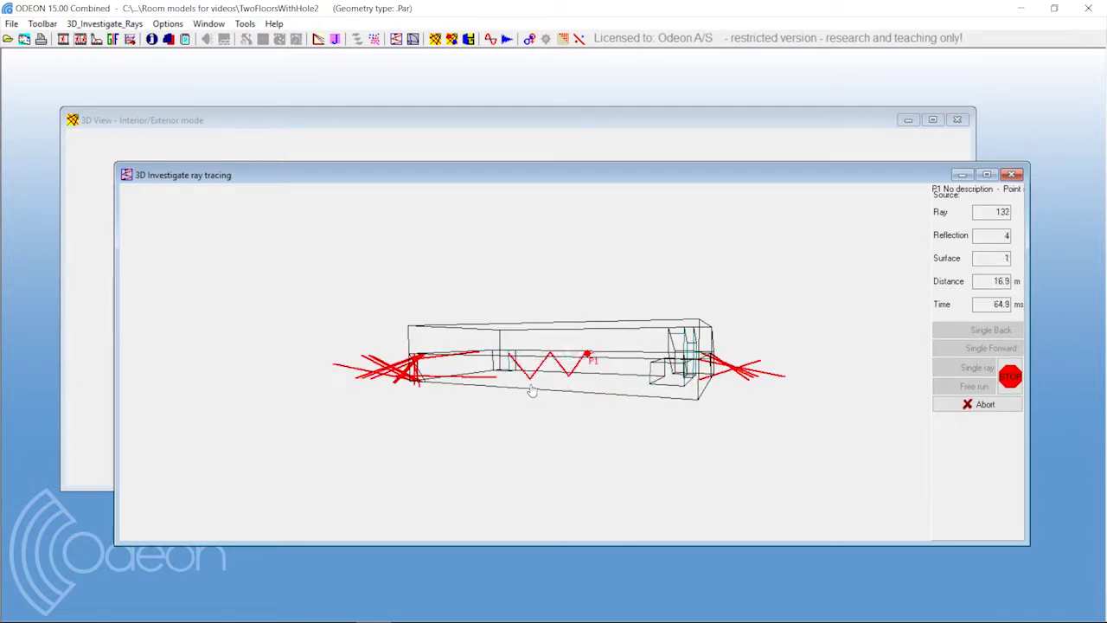
Examine where the lost rays leave the model at the end with the small adjoining rooms.
{"action": "mouse_move", "coordinate": [770, 411]}
{"action": "left_mouse_down"}
{"action": "mouse_move", "coordinate": [690, 425]}
{"action": "mouse_move", "coordinate": [581, 421]}
{"action": "left_mouse_up"}
{"action": "scroll", "coordinate": [600, 400], "scroll_direction": "up", "scroll_amount": 8}
{"action": "scroll", "coordinate": [600, 401], "scroll_direction": "down", "scroll_amount": 6}
{"action": "scroll", "coordinate": [581, 420], "scroll_direction": "up", "scroll_amount": 5}
{"action": "mouse_move", "coordinate": [649, 409]}
{"action": "left_mouse_down"}
{"action": "mouse_move", "coordinate": [414, 360]}
{"action": "mouse_move", "coordinate": [383, 389]}
{"action": "mouse_move", "coordinate": [339, 393]}
{"action": "mouse_move", "coordinate": [325, 408]}
{"action": "left_mouse_up"}
{"action": "scroll", "coordinate": [414, 359], "scroll_direction": "up", "scroll_amount": 3}
{"action": "right_click_drag", "start_coordinate": [324, 408], "coordinate": [431, 301]}
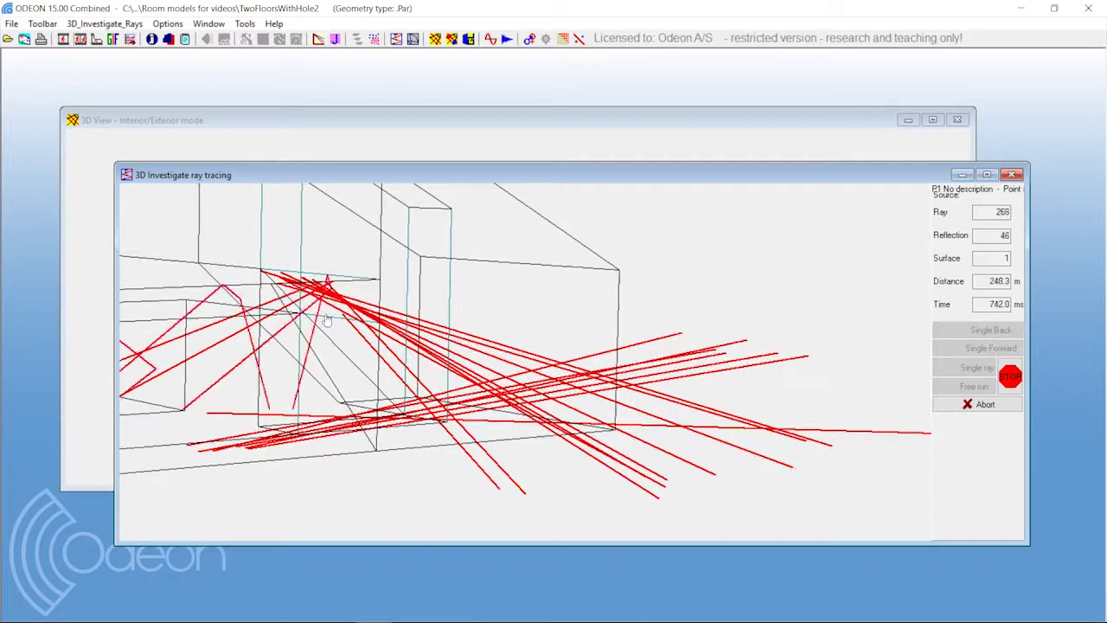
Examine the lost rays at the opposite end of the large room, around the diagonal edge, and abort the run.
{"action": "right_click_drag", "start_coordinate": [337, 310], "coordinate": [408, 334]}
{"action": "mouse_move", "coordinate": [216, 350]}
{"action": "right_mouse_down"}
{"action": "mouse_move", "coordinate": [372, 341]}
{"action": "mouse_move", "coordinate": [729, 395]}
{"action": "right_mouse_up"}
{"action": "left_click_drag", "start_coordinate": [729, 395], "coordinate": [811, 349]}
{"action": "right_click_drag", "start_coordinate": [357, 340], "coordinate": [578, 363]}
{"action": "scroll", "coordinate": [351, 354], "scroll_direction": "up", "scroll_amount": 5}
{"action": "scroll", "coordinate": [351, 354], "scroll_direction": "down", "scroll_amount": 3}
{"action": "right_click_drag", "start_coordinate": [438, 348], "coordinate": [535, 408]}
{"action": "scroll", "coordinate": [535, 409], "scroll_direction": "down", "scroll_amount": 2}
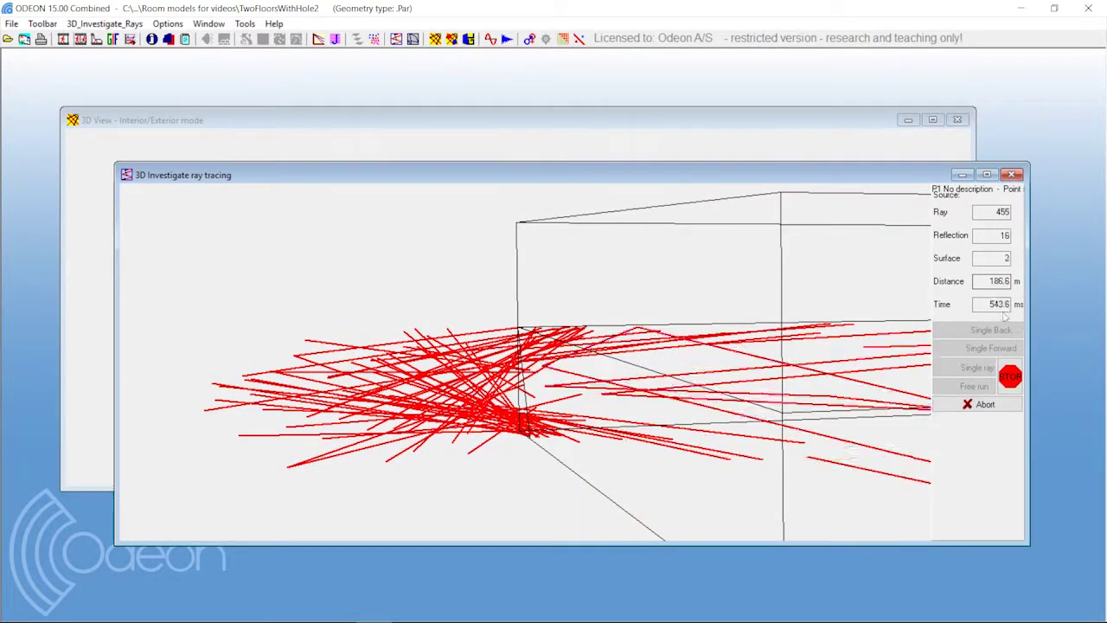
{"action": "left_click", "coordinate": [1010, 377]}
{"action": "left_click", "coordinate": [981, 405]}
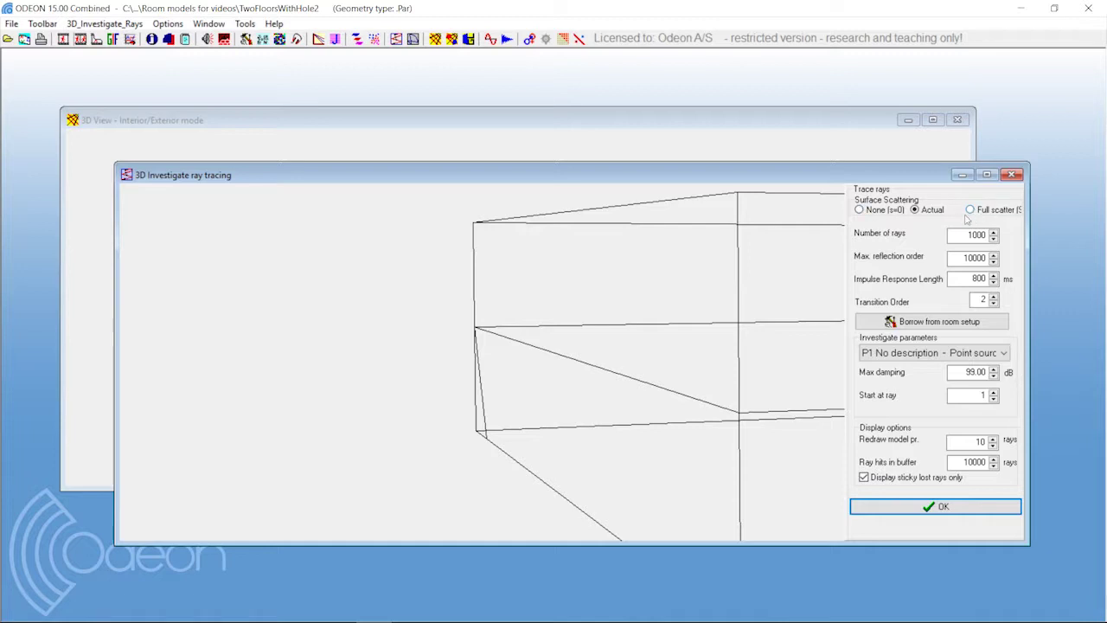
Set surface scattering to None (s=0), free-run the ray tracing with only sticky lost rays displayed, and abort it.
{"action": "left_click_drag", "start_coordinate": [718, 388], "coordinate": [452, 309]}
{"action": "scroll", "coordinate": [500, 302], "scroll_direction": "down", "scroll_amount": 5}
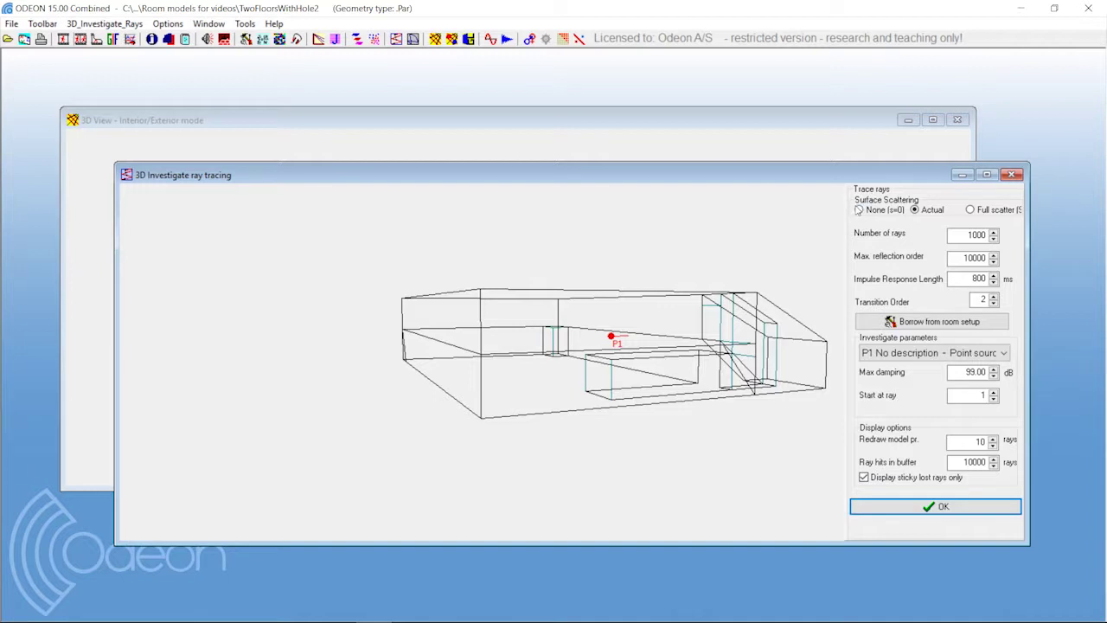
{"action": "left_click", "coordinate": [951, 506]}
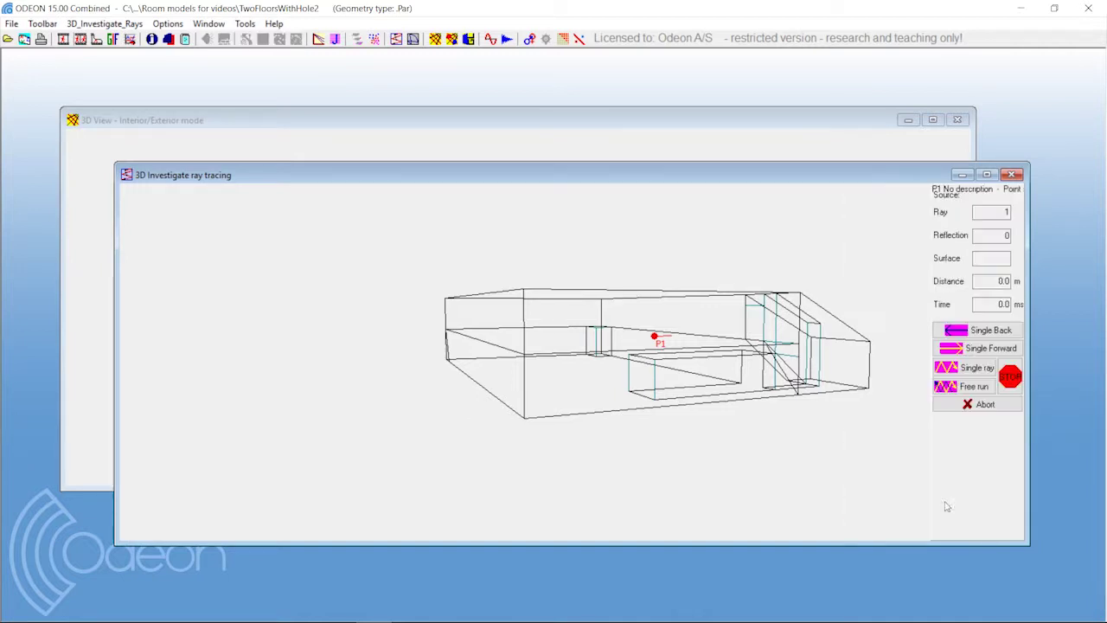
{"action": "left_click", "coordinate": [972, 387]}
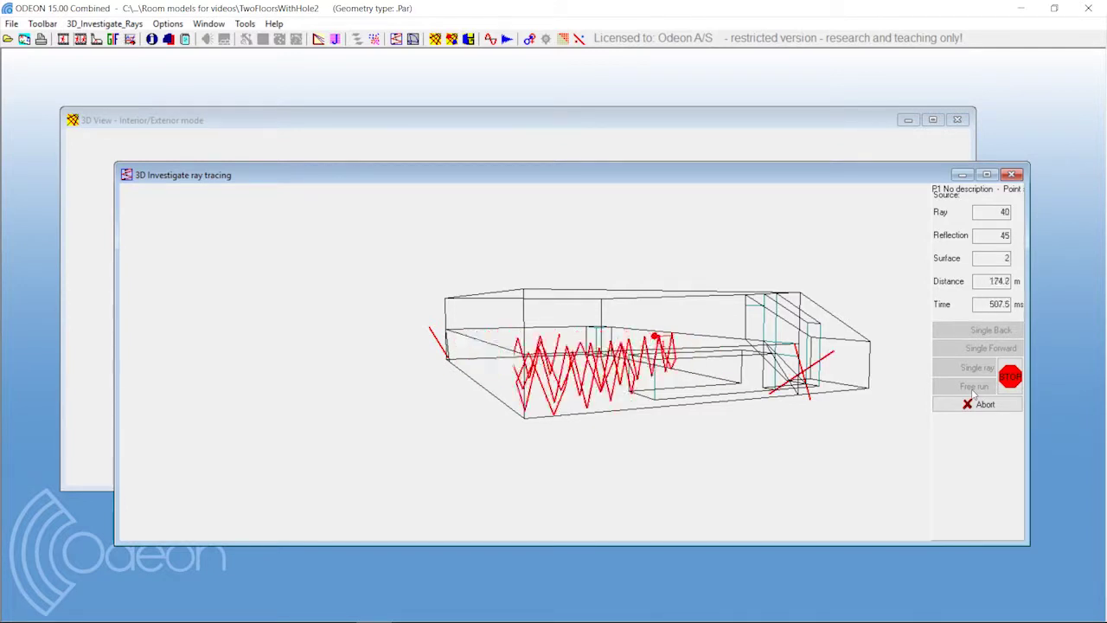
{"action": "left_click", "coordinate": [956, 404]}
Turn off the sticky lost rays restriction, free-run the ray tracing without scattering, and abort it.
{"action": "left_click", "coordinate": [864, 477]}
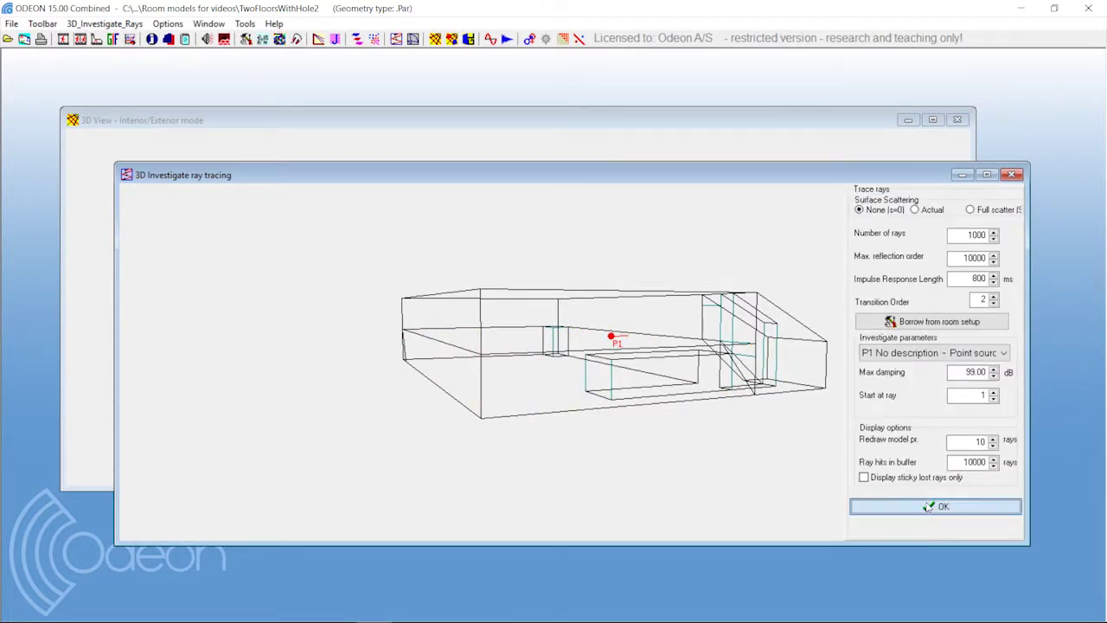
{"action": "left_click", "coordinate": [943, 506]}
{"action": "left_click", "coordinate": [974, 387]}
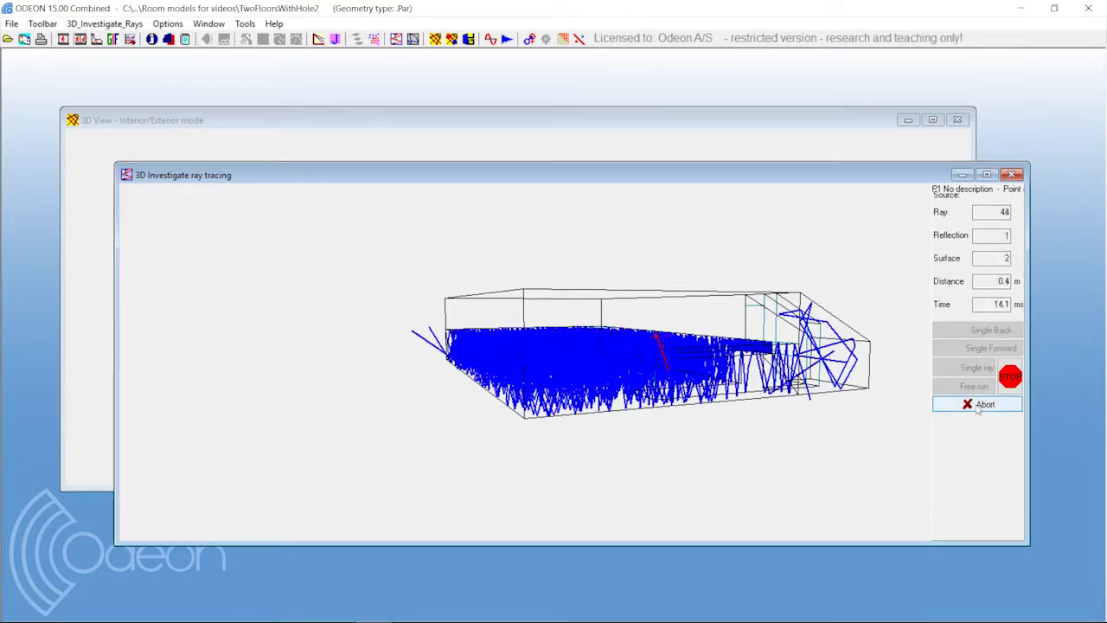
{"action": "left_click", "coordinate": [978, 404]}
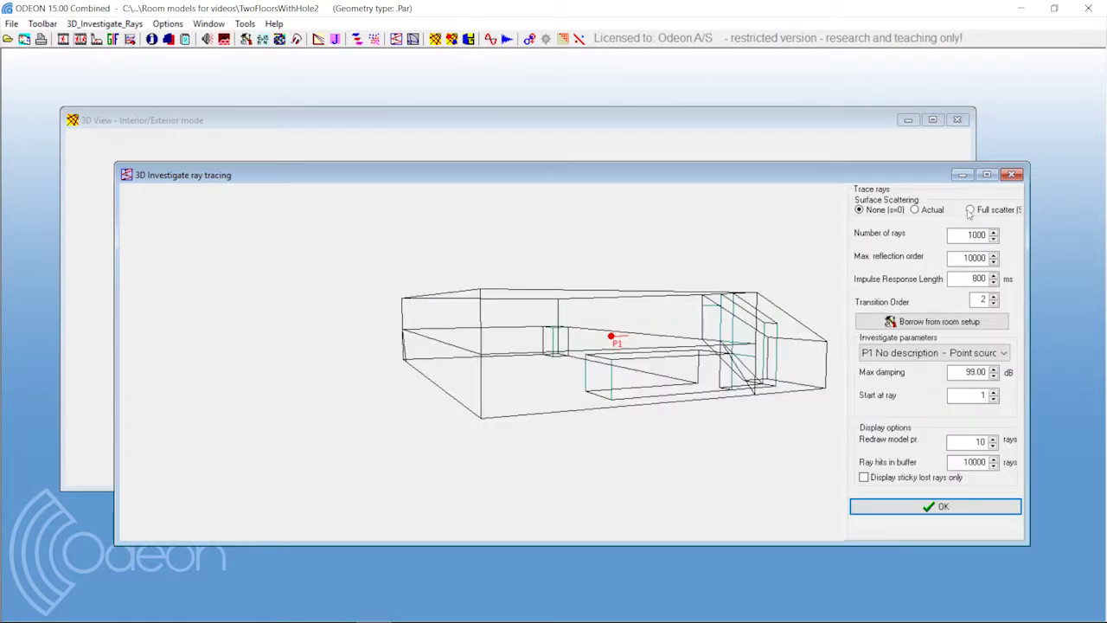
Free-run the ray tracing with full surface scattering and all rays displayed, and abort the run.
{"action": "left_click", "coordinate": [952, 506]}
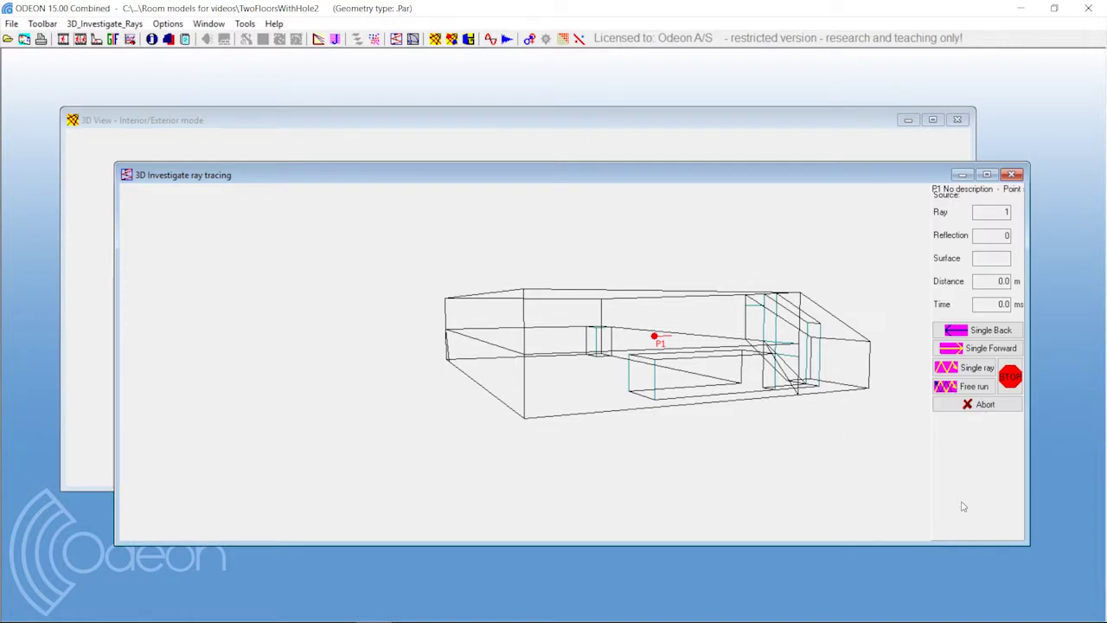
{"action": "left_click", "coordinate": [976, 389]}
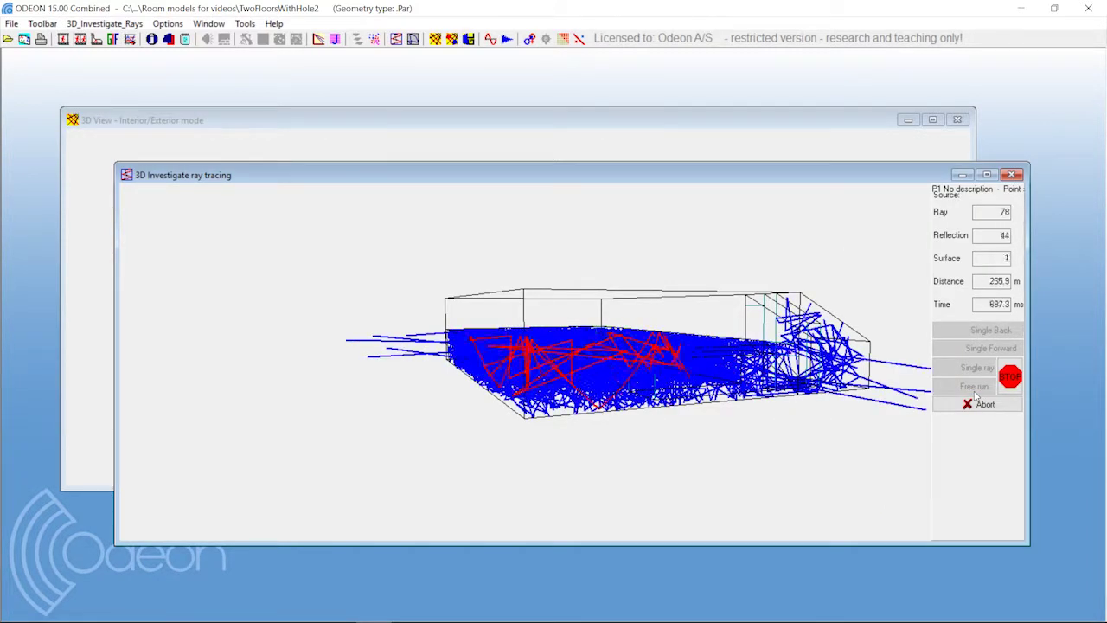
{"action": "left_click", "coordinate": [981, 407]}
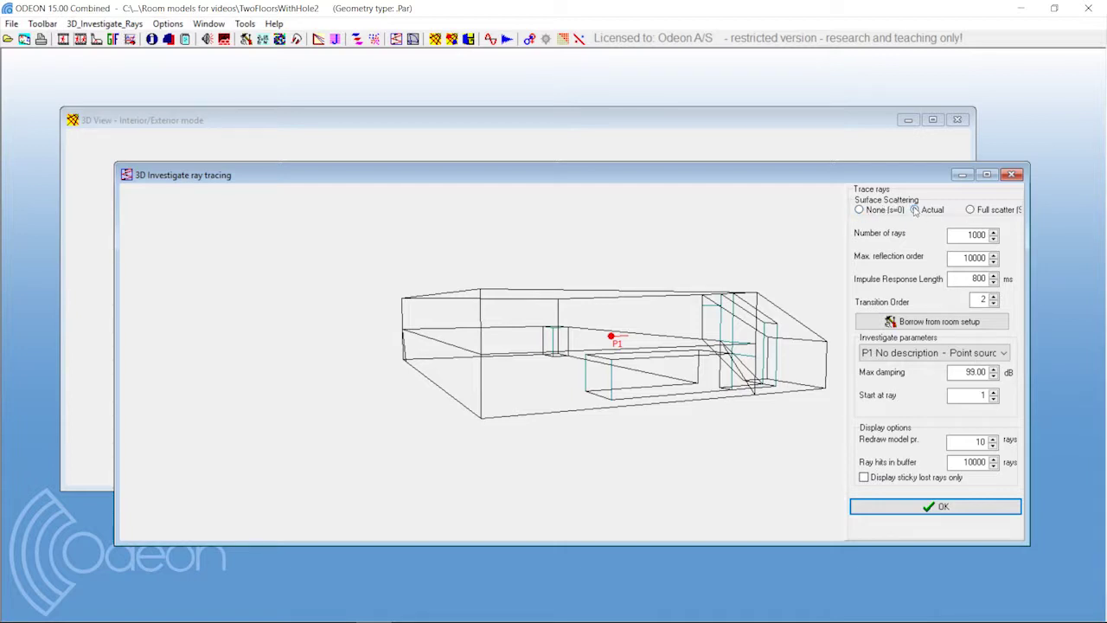
Return surface scattering to Actual, free-run the ray tracing showing sticky lost rays only, inspect the leaks, and abort it.
{"action": "key", "text": "Tab"}
{"action": "key", "text": "Tab"}
{"action": "key", "text": "Tab"}
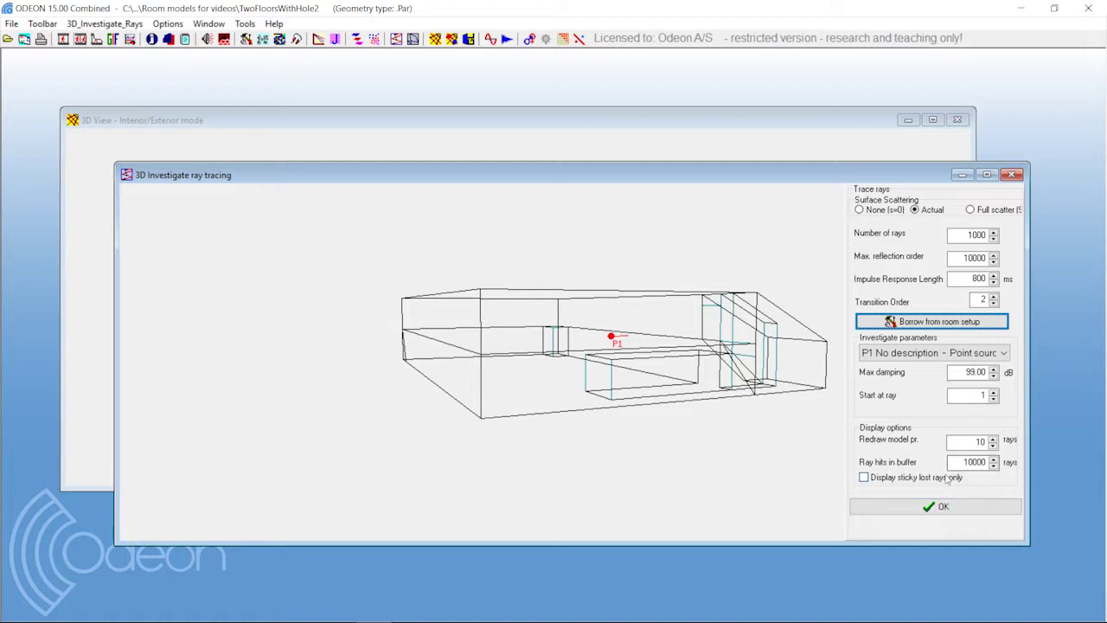
{"action": "left_click", "coordinate": [864, 478]}
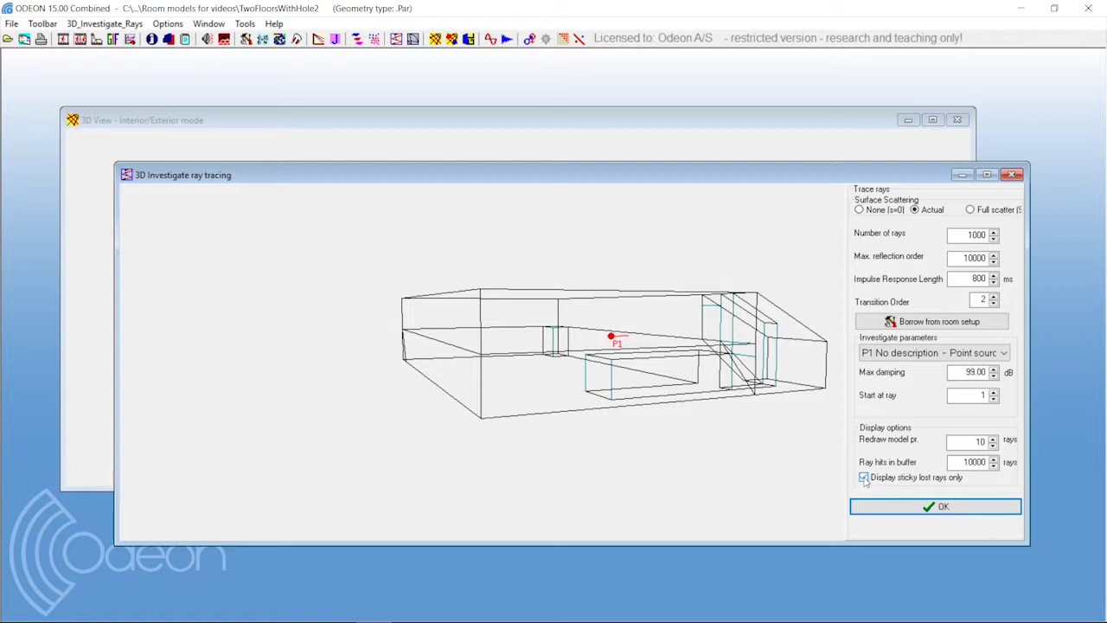
{"action": "left_click", "coordinate": [891, 506]}
{"action": "left_click", "coordinate": [973, 386]}
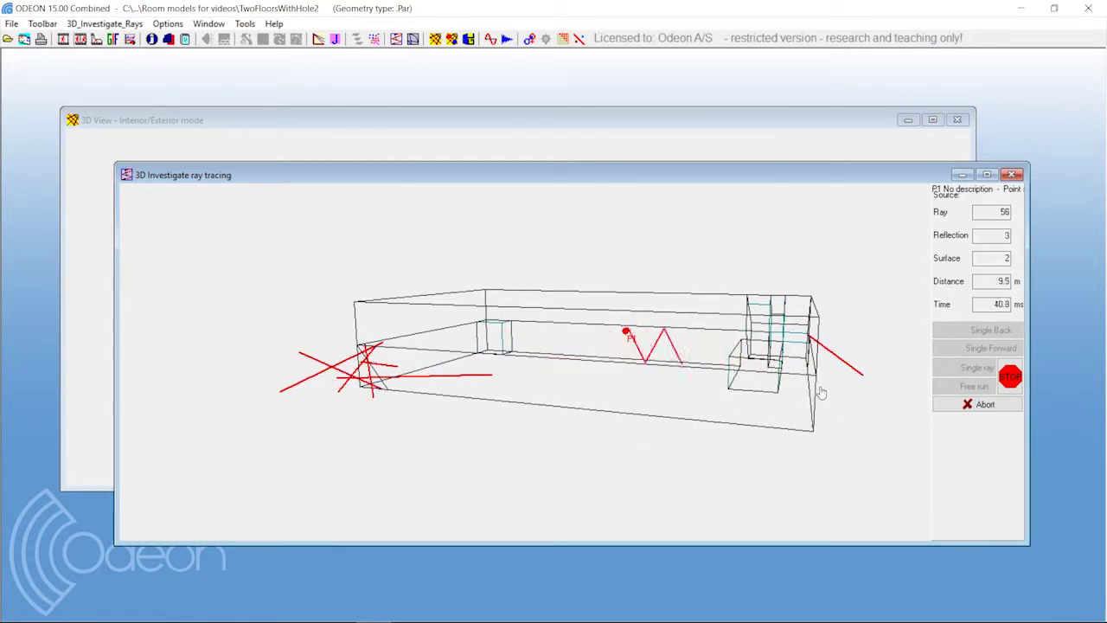
{"action": "left_click_drag", "start_coordinate": [827, 411], "coordinate": [791, 410]}
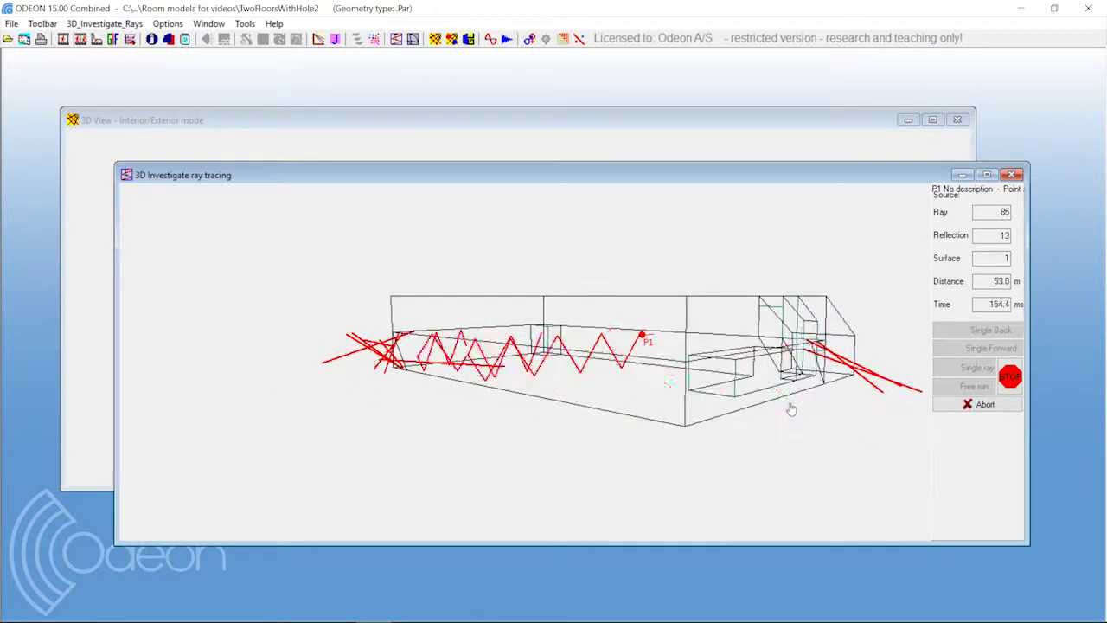
{"action": "left_click", "coordinate": [967, 406]}
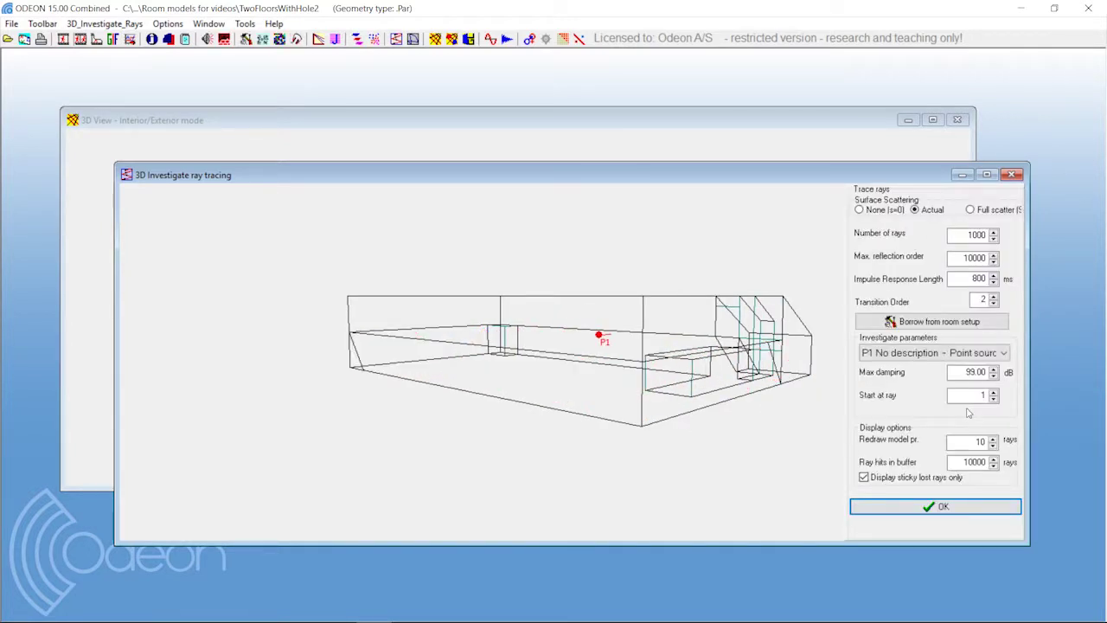
Examine the room model from several angles, looking at the corner box, the adjoining rooms and the diagonal edge at the far end.
{"action": "left_click_drag", "start_coordinate": [579, 366], "coordinate": [632, 400]}
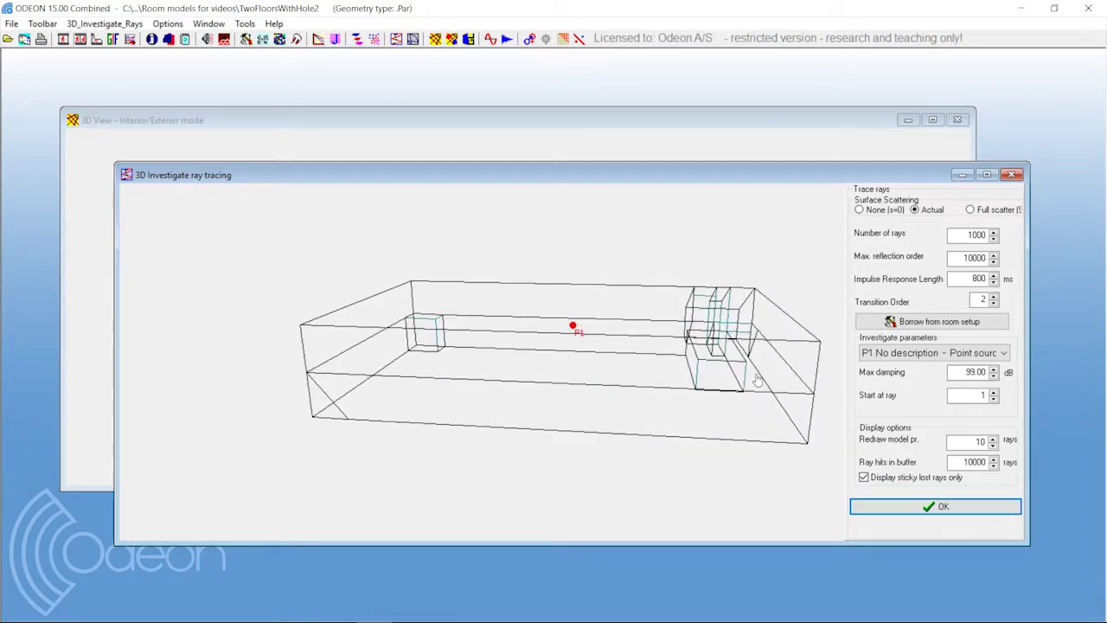
{"action": "left_click", "coordinate": [917, 355]}
{"action": "left_click", "coordinate": [919, 370]}
{"action": "mouse_move", "coordinate": [500, 325]}
{"action": "left_mouse_down"}
{"action": "mouse_move", "coordinate": [531, 366]}
{"action": "mouse_move", "coordinate": [528, 309]}
{"action": "mouse_move", "coordinate": [531, 378]}
{"action": "mouse_move", "coordinate": [618, 412]}
{"action": "mouse_move", "coordinate": [566, 389]}
{"action": "left_mouse_up"}
{"action": "left_click_drag", "start_coordinate": [566, 346], "coordinate": [575, 339]}
{"action": "right_click_drag", "start_coordinate": [577, 310], "coordinate": [603, 327]}
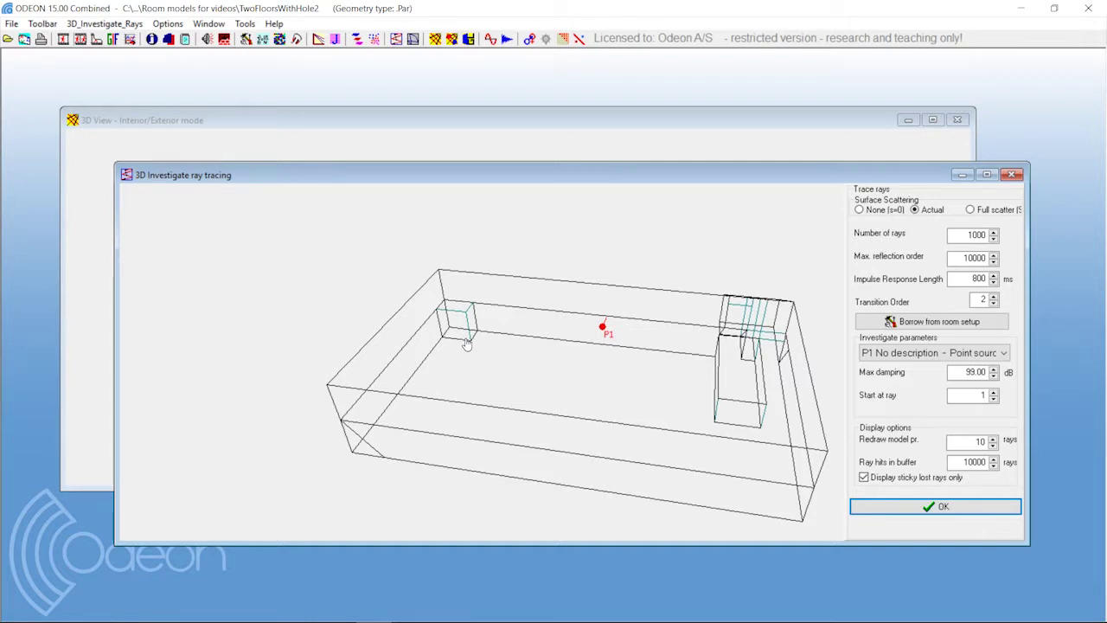
{"action": "left_click_drag", "start_coordinate": [632, 445], "coordinate": [672, 330]}
{"action": "left_click_drag", "start_coordinate": [534, 370], "coordinate": [552, 370]}
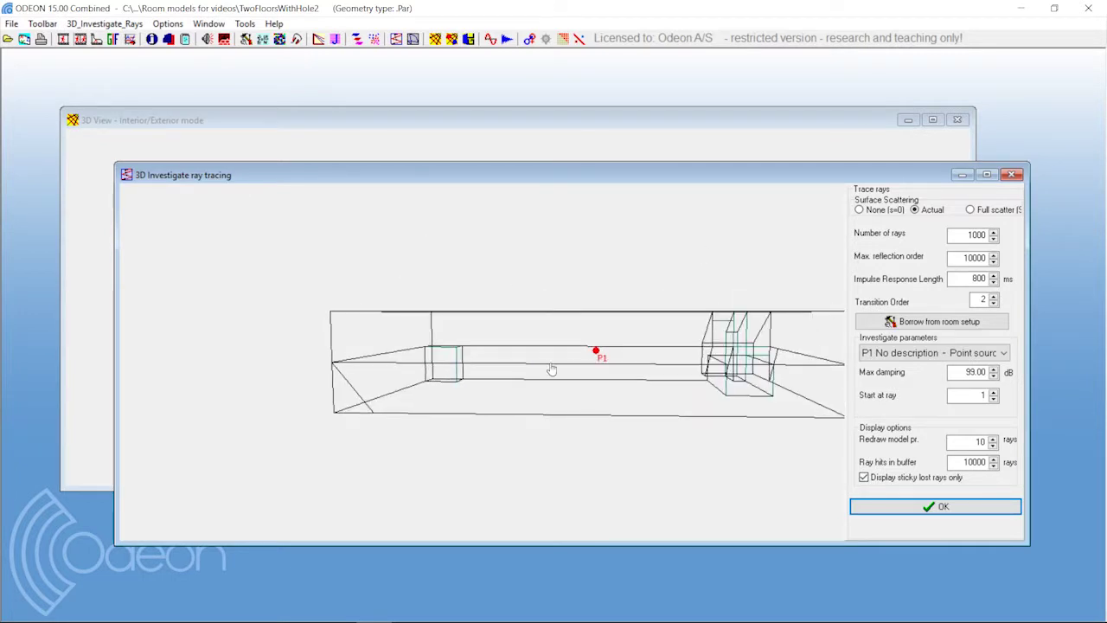
{"action": "left_click_drag", "start_coordinate": [667, 341], "coordinate": [554, 351]}
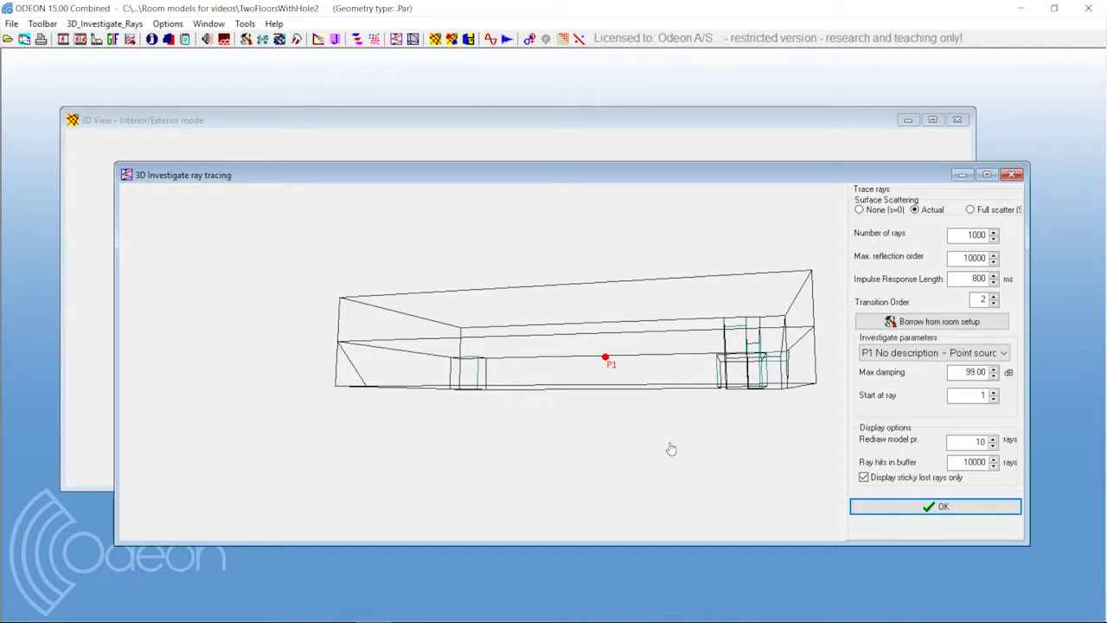
{"action": "left_click_drag", "start_coordinate": [720, 403], "coordinate": [536, 469]}
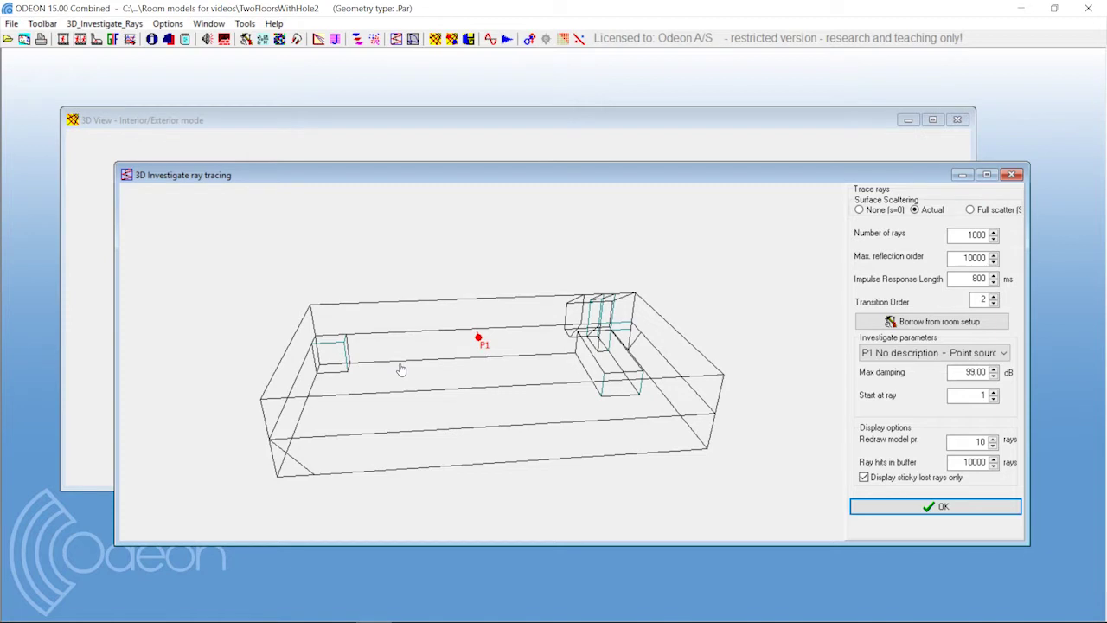